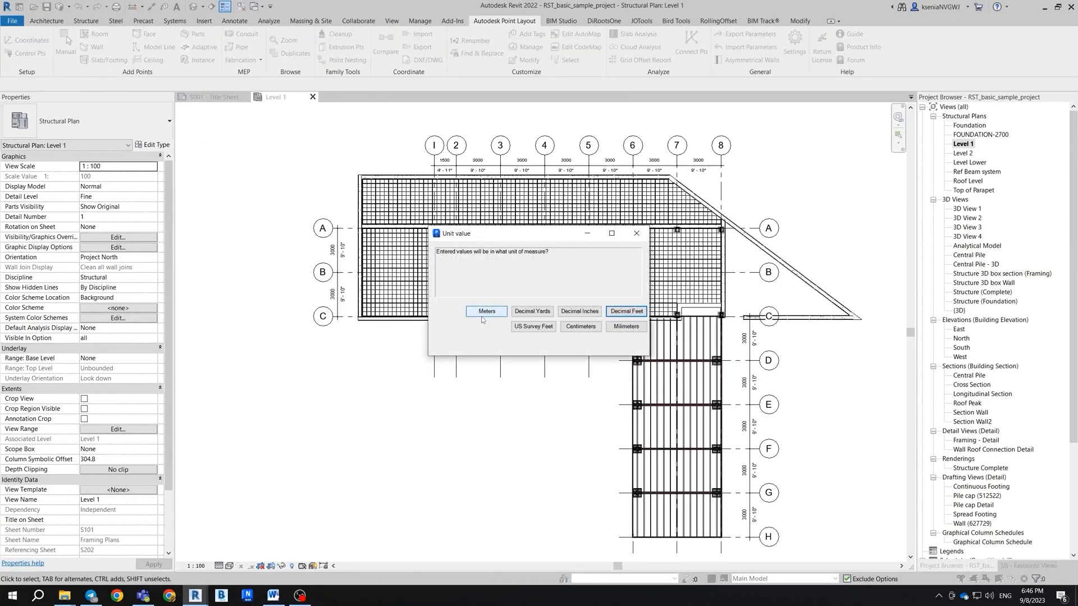
Step: Using meters and workplane snapping, pick the intersection of grids A and 1 as the first match point and enter its coordinates
click(482, 315)
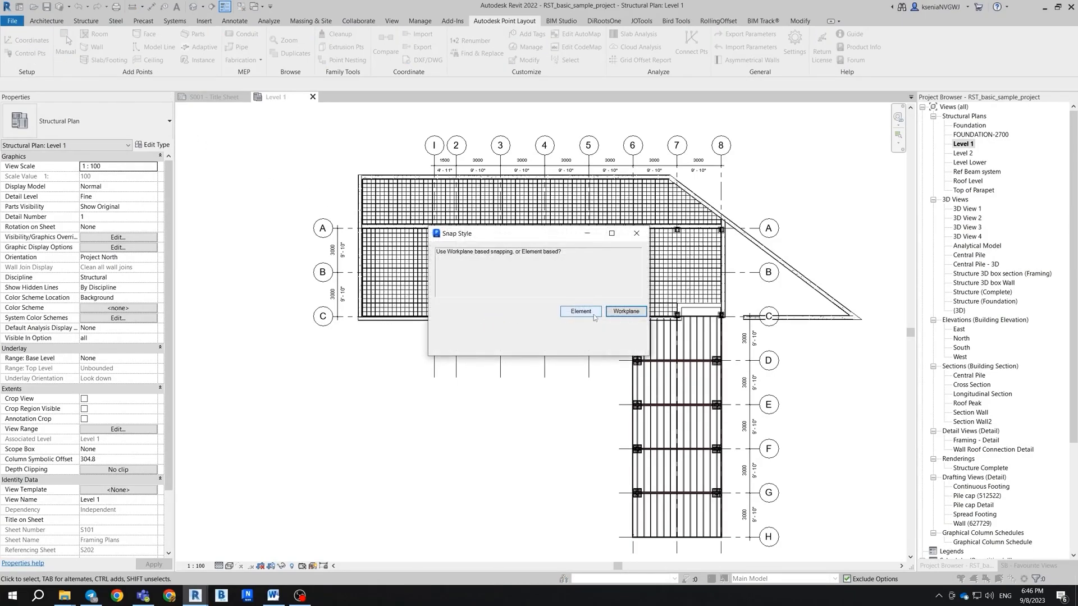
click(625, 312)
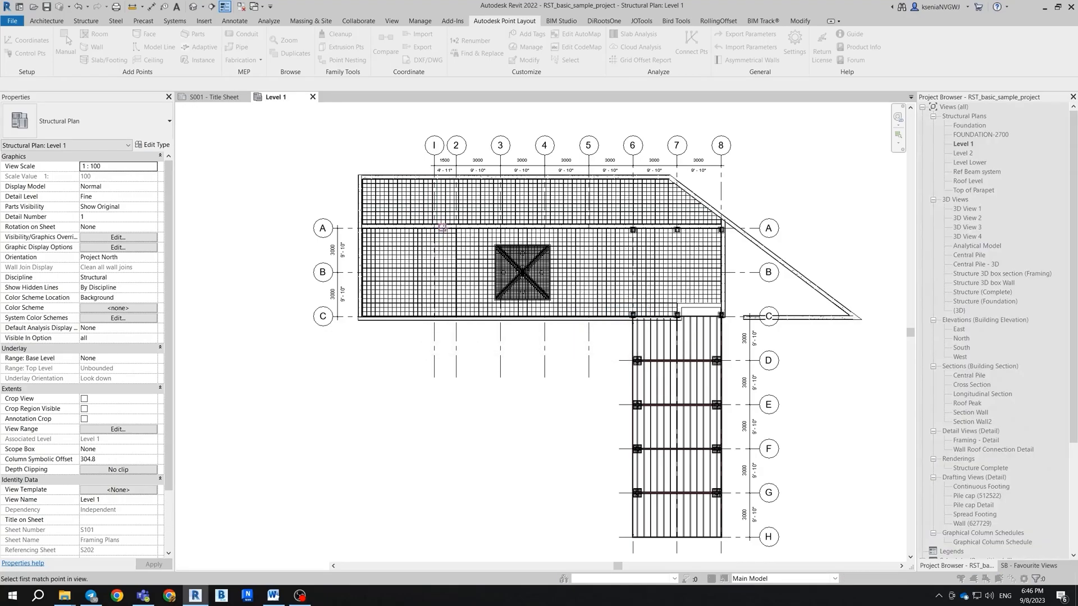
scroll(436, 227, up, 10)
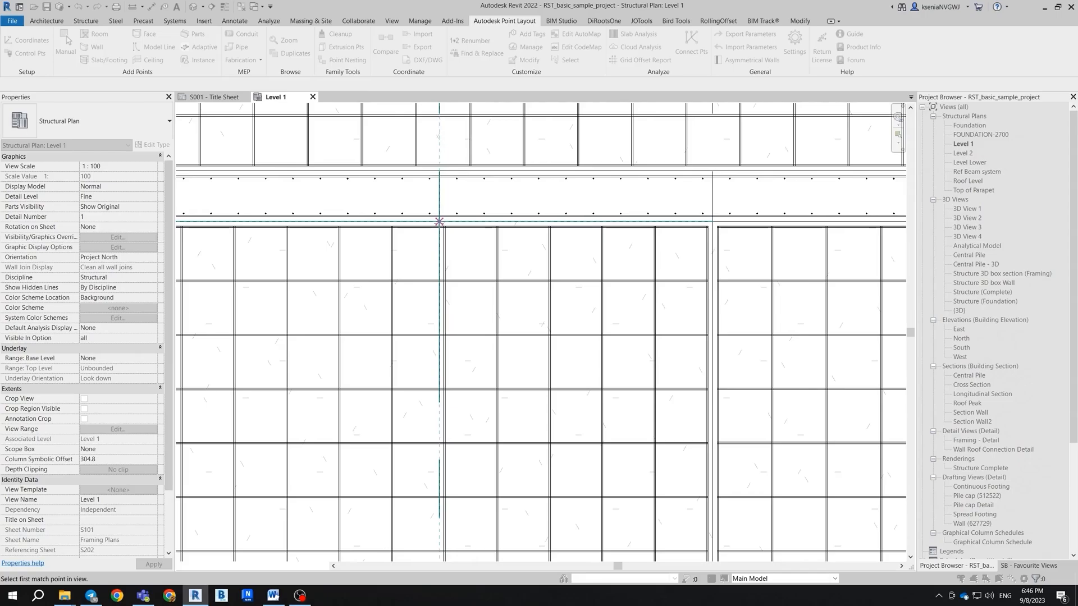
click(439, 222)
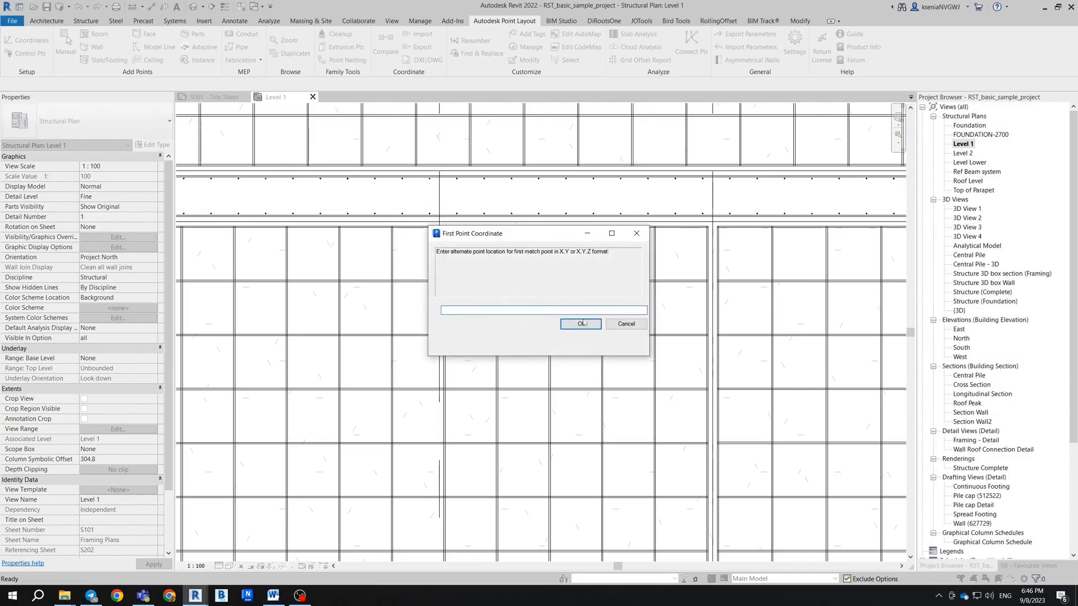
key(alt+Tab)
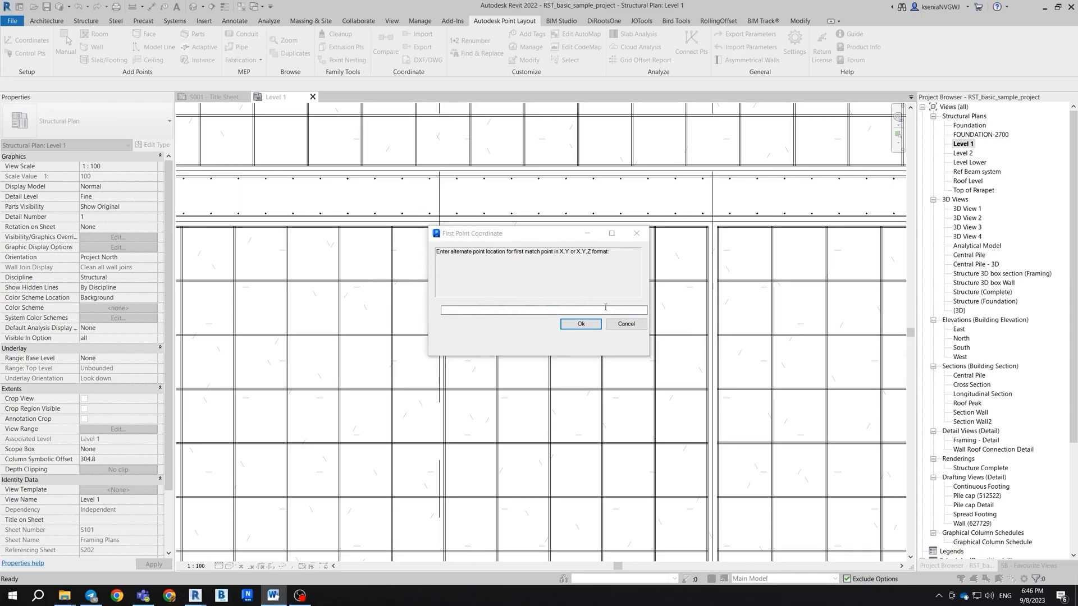
click(532, 309)
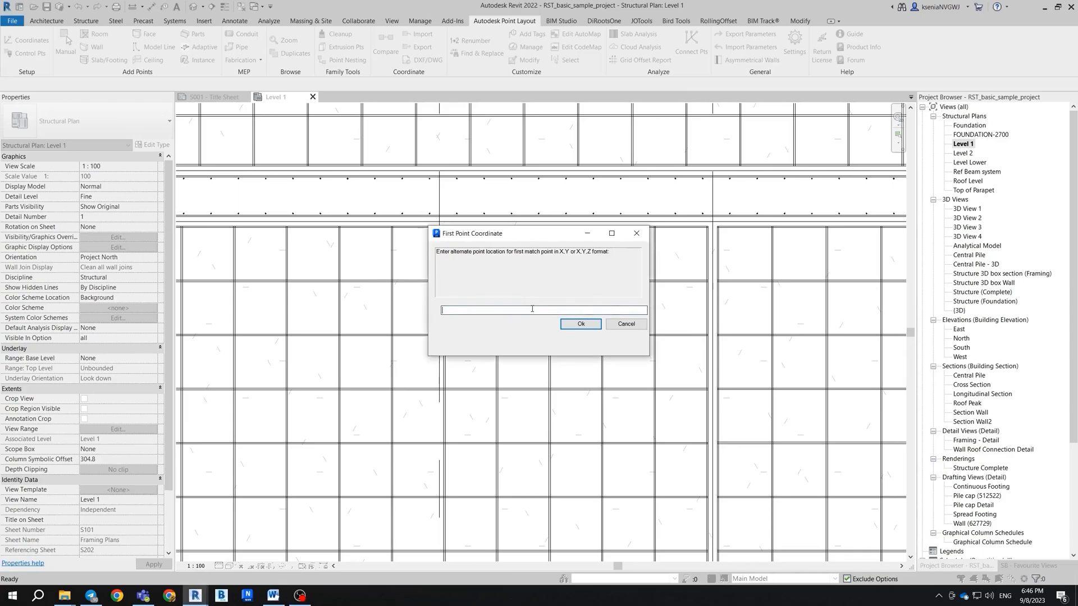
click(581, 324)
Step: Pick the intersection of grids H and 8 as the second match point with coordinates 119.5, 121, 100
scroll(567, 345, down, 5)
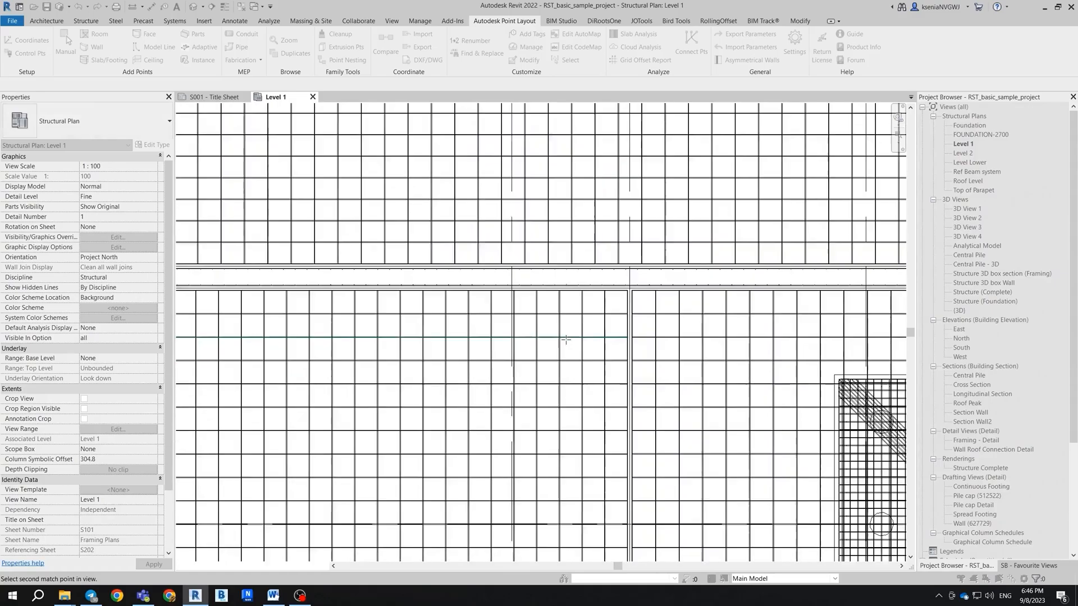
scroll(648, 438, down, 3)
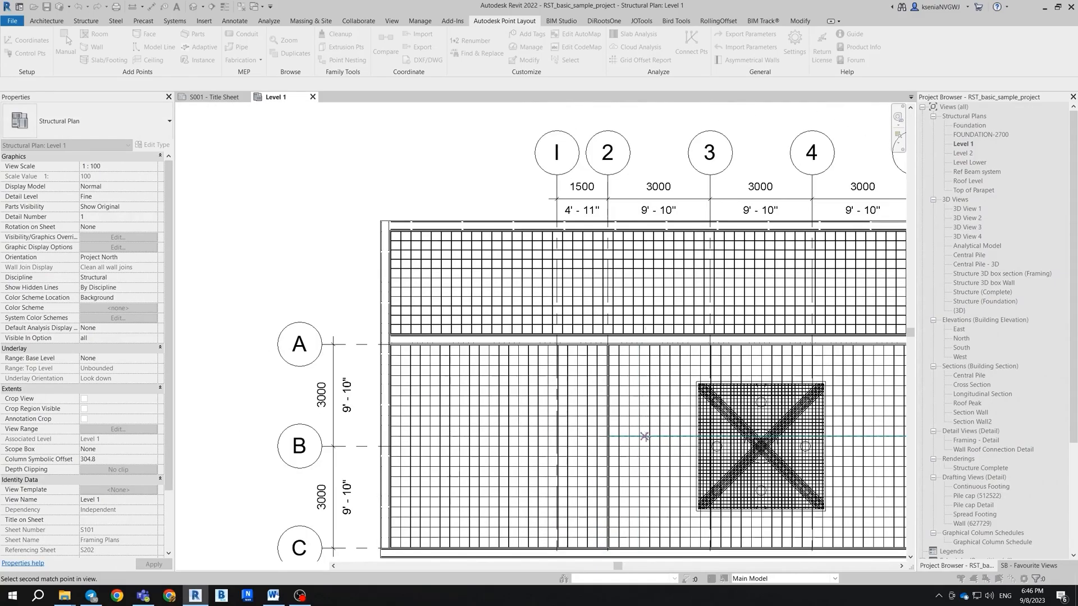
scroll(648, 438, down, 2)
middle_drag(625, 419, 350, 71)
scroll(718, 475, up, 6)
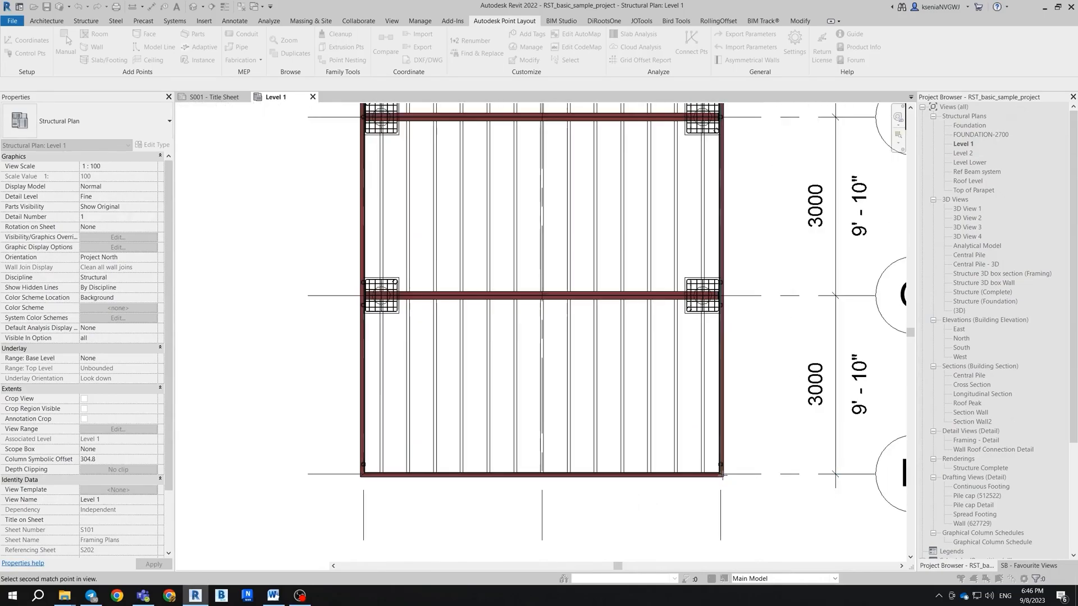
scroll(718, 473, up, 1)
click(714, 469)
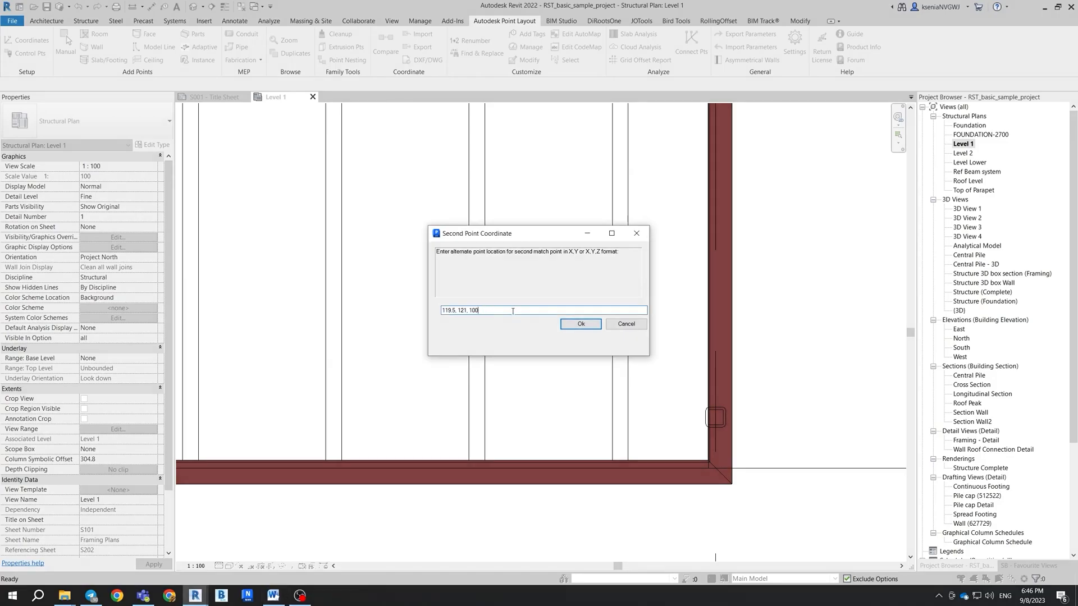
click(577, 324)
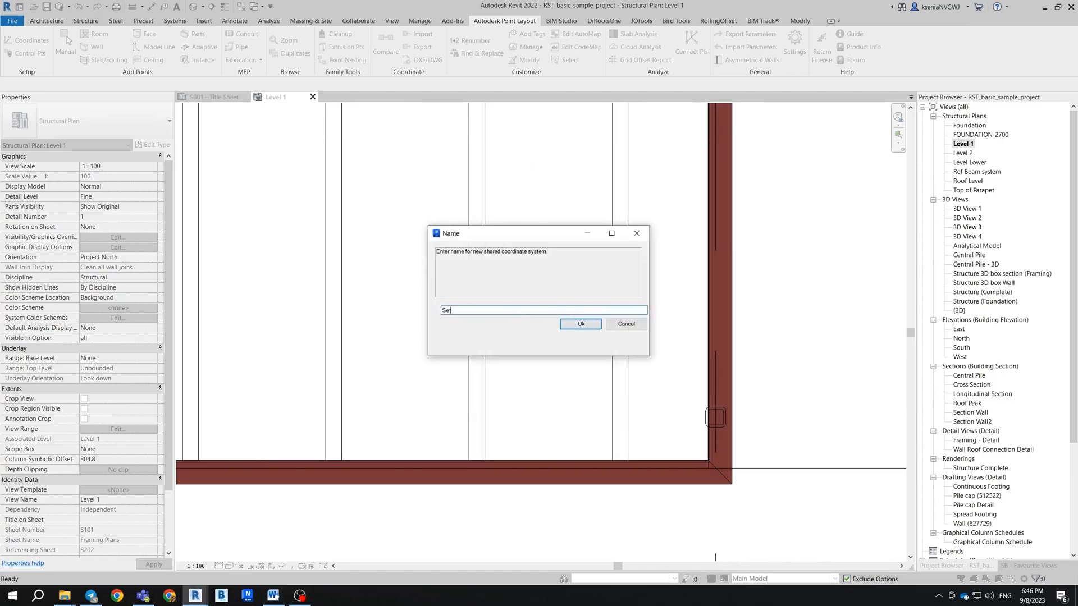
Step: Name the new shared coordinate system "Set up 1" and make it current
click(571, 327)
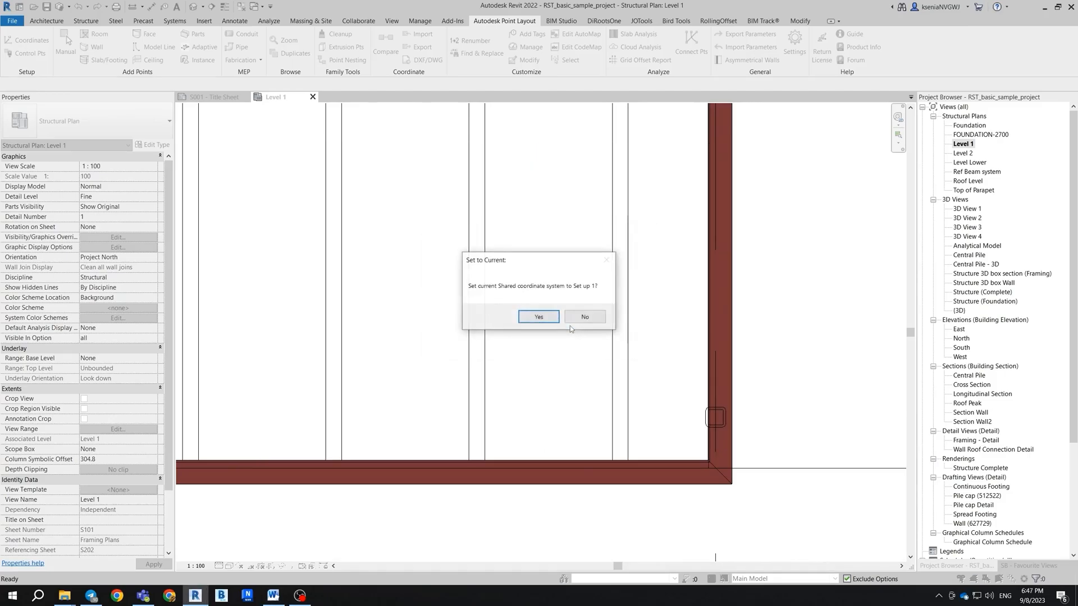
click(538, 317)
Step: Set up building control points with prefix "CntrP-" and starting number 1000
scroll(550, 317, down, 4)
middle_drag(617, 280, 804, 528)
scroll(482, 278, down, 6)
middle_drag(459, 245, 615, 433)
scroll(608, 425, down, 1)
scroll(608, 424, down, 3)
middle_drag(521, 310, 574, 377)
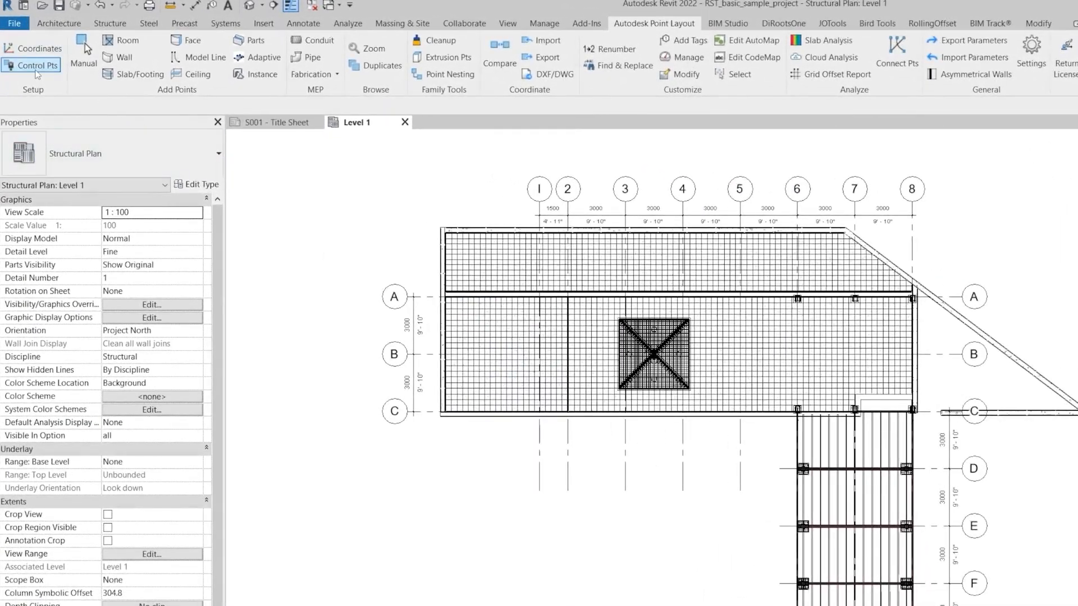
click(36, 70)
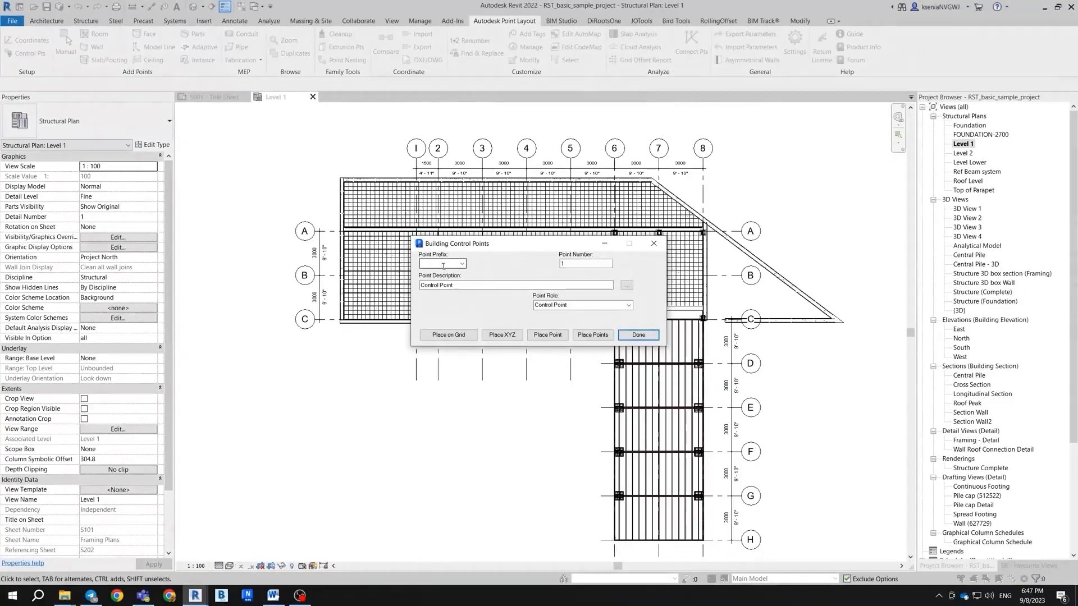
click(442, 263)
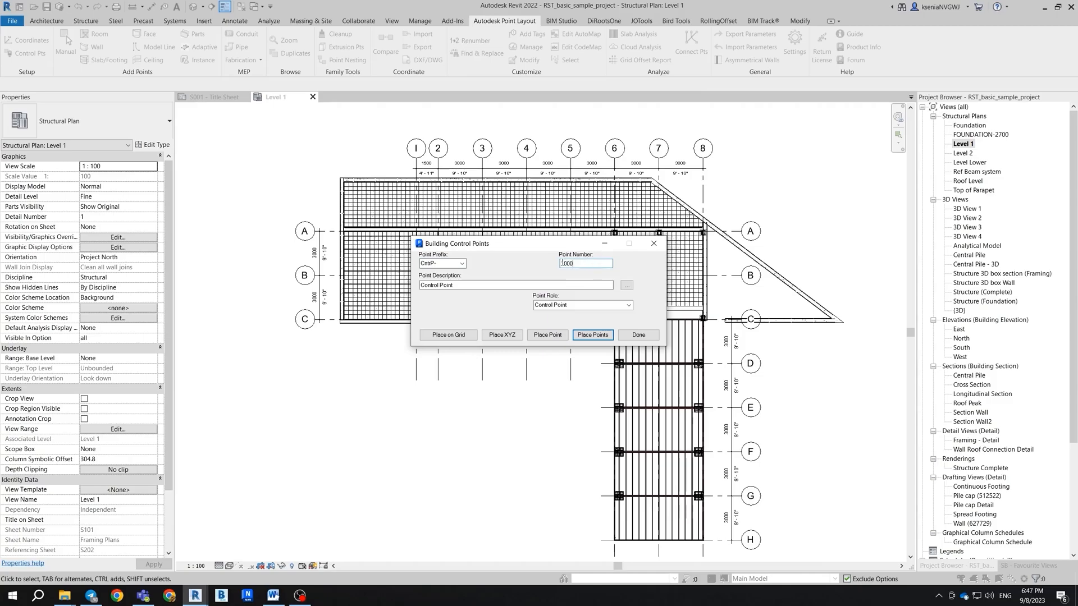
Step: Place control points on all grid intersections at Level 1, appending the grid line names to their descriptions
click(447, 335)
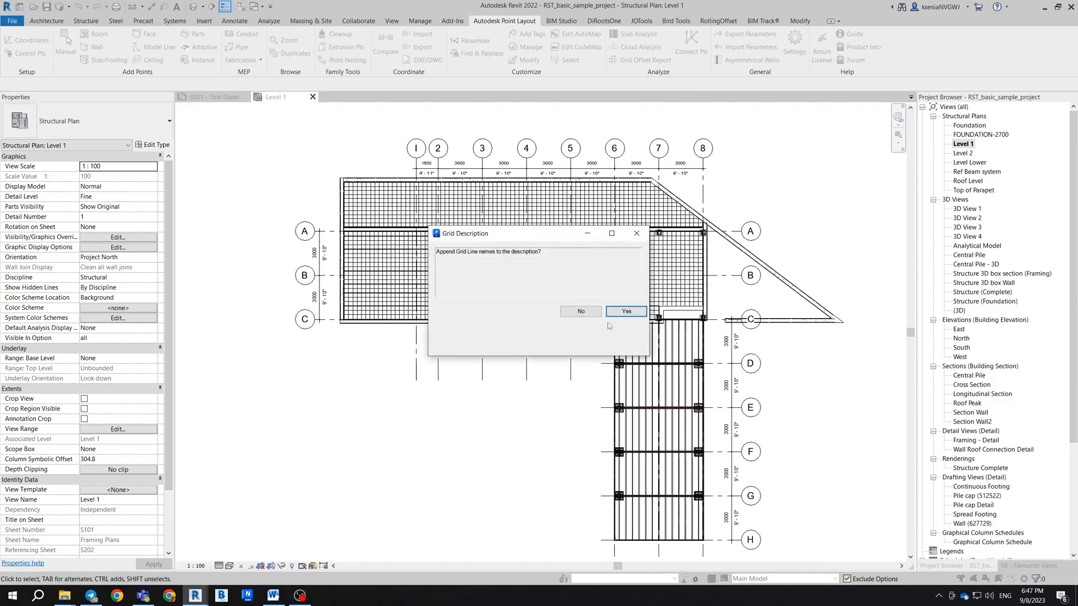
click(632, 317)
click(535, 311)
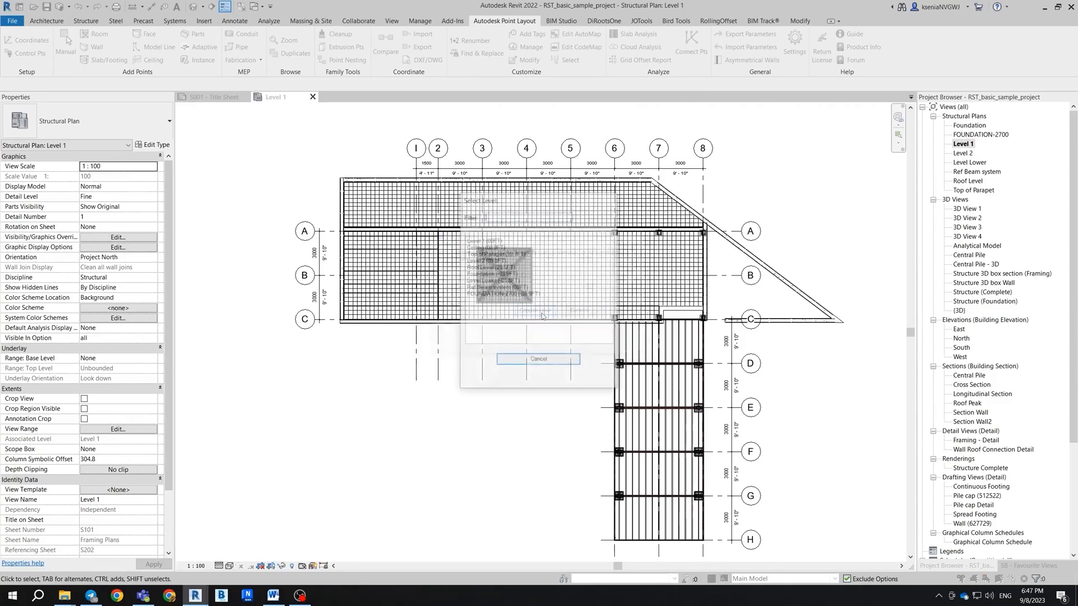
double_click(491, 241)
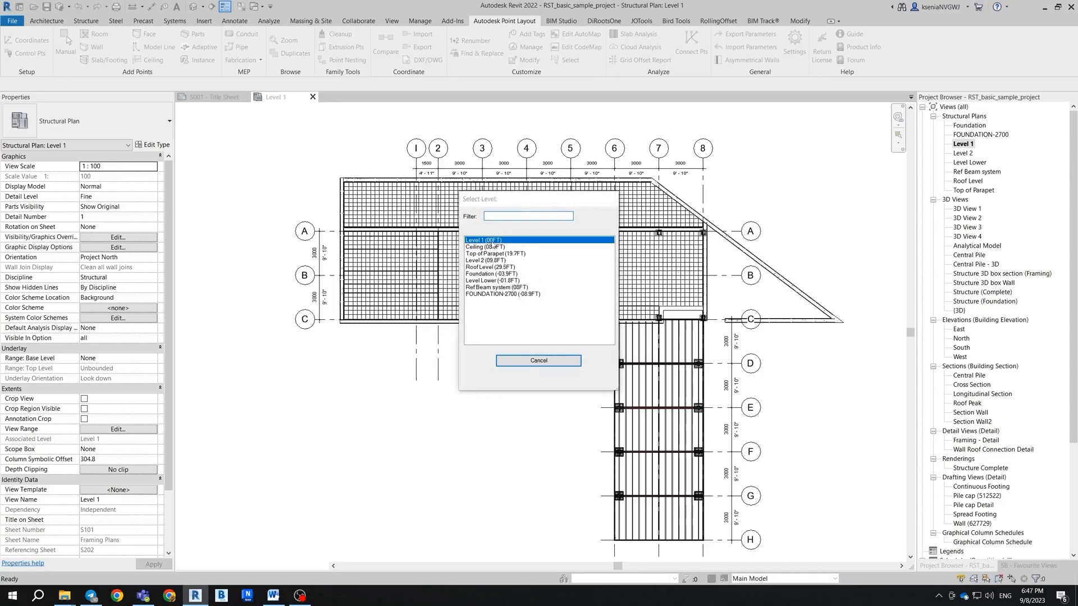
drag(788, 150, 281, 549)
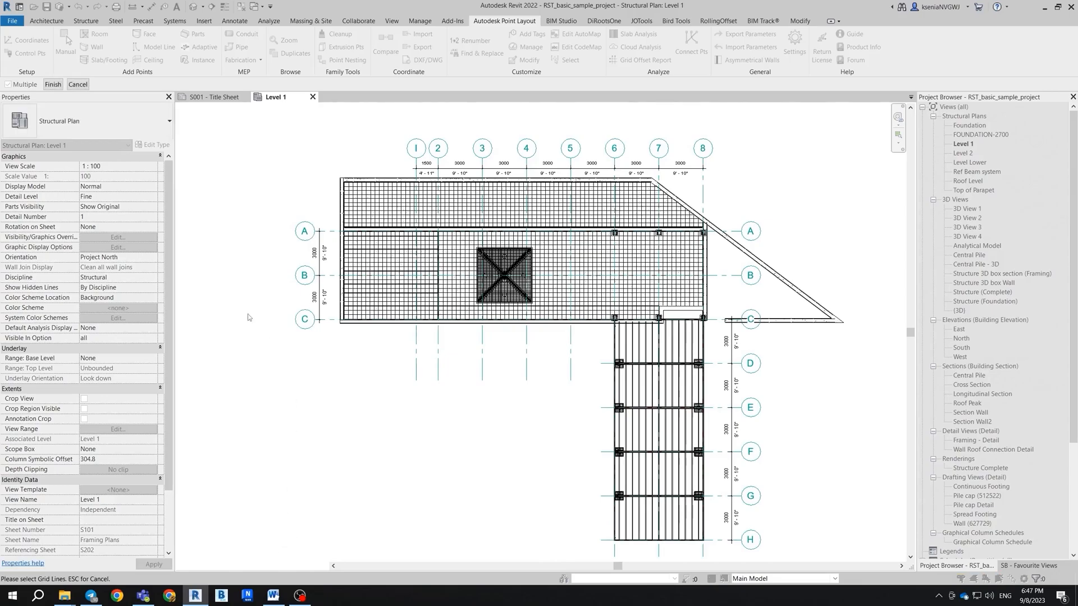
click(53, 84)
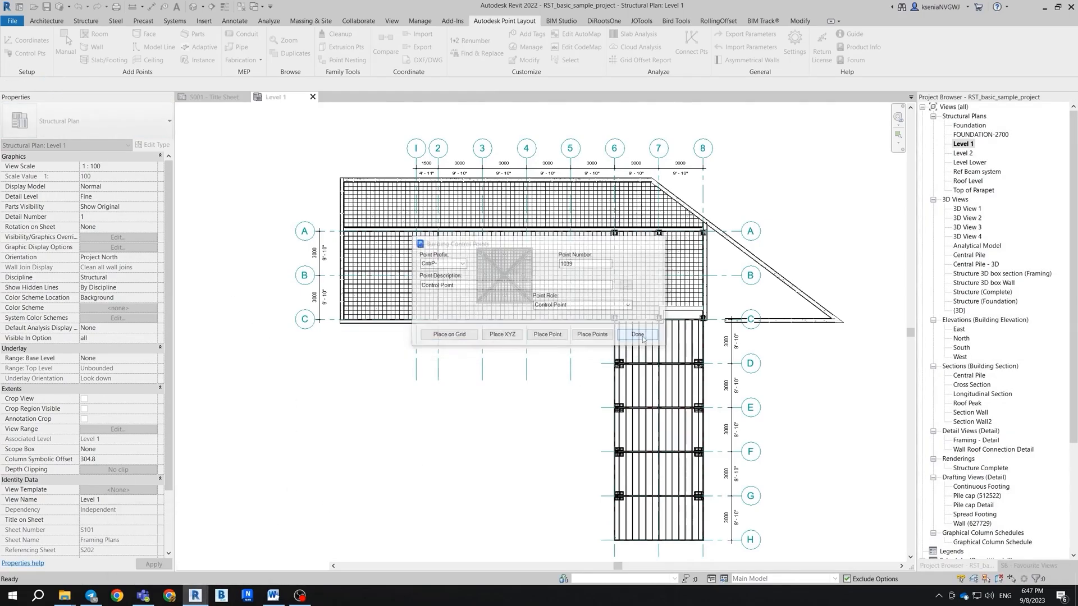
Step: Inspect the properties of the control point at grids A and 1, and check the points near grids H and 8
scroll(443, 224, up, 10)
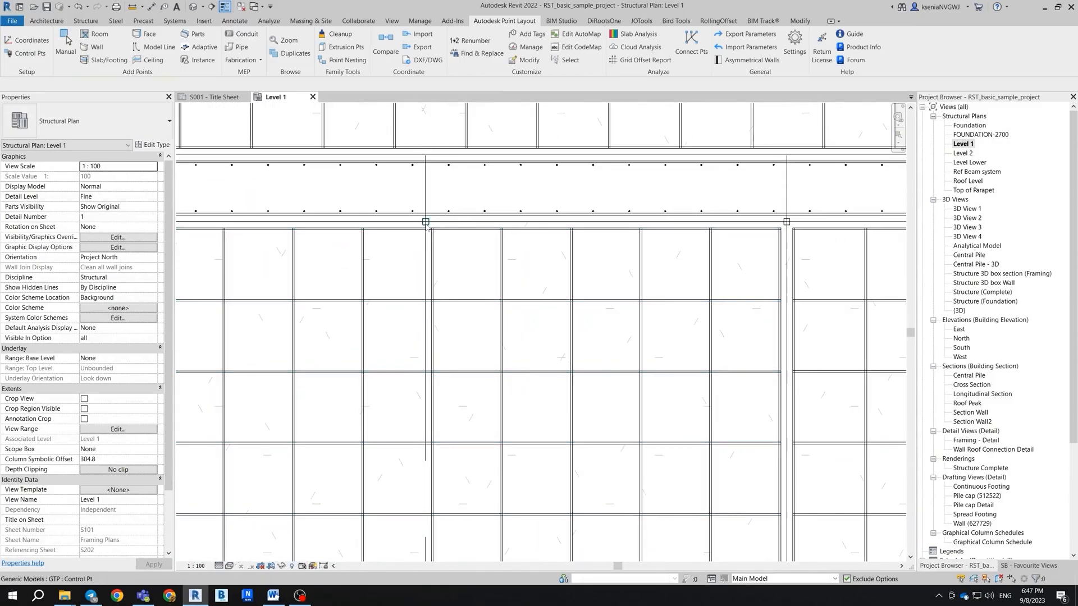
click(425, 224)
scroll(741, 339, down, 10)
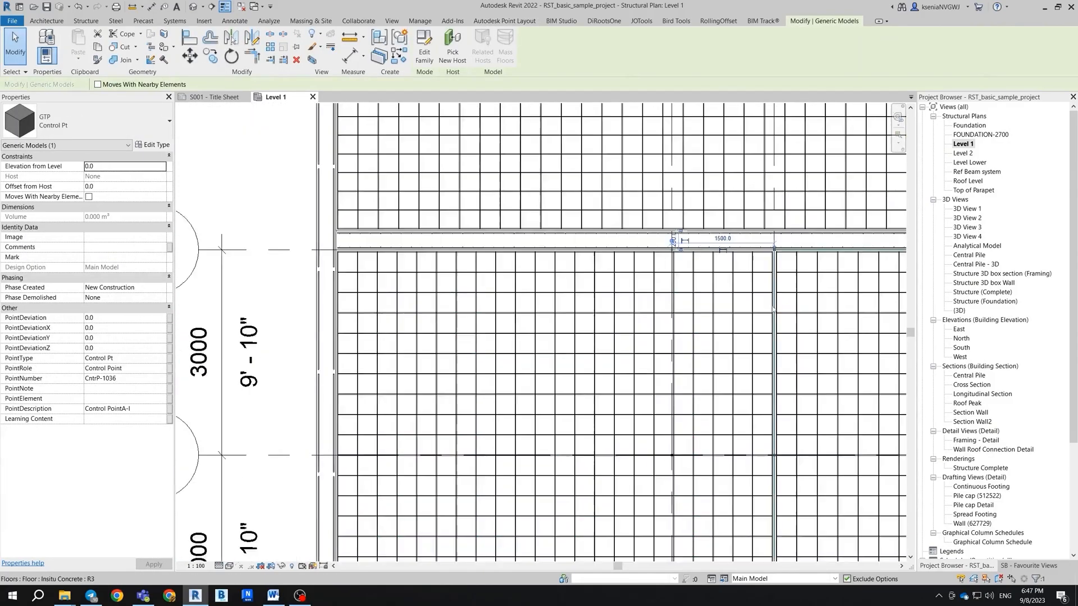
middle_drag(741, 342, 407, 251)
scroll(704, 469, up, 12)
scroll(669, 407, down, 1)
middle_drag(667, 402, 650, 214)
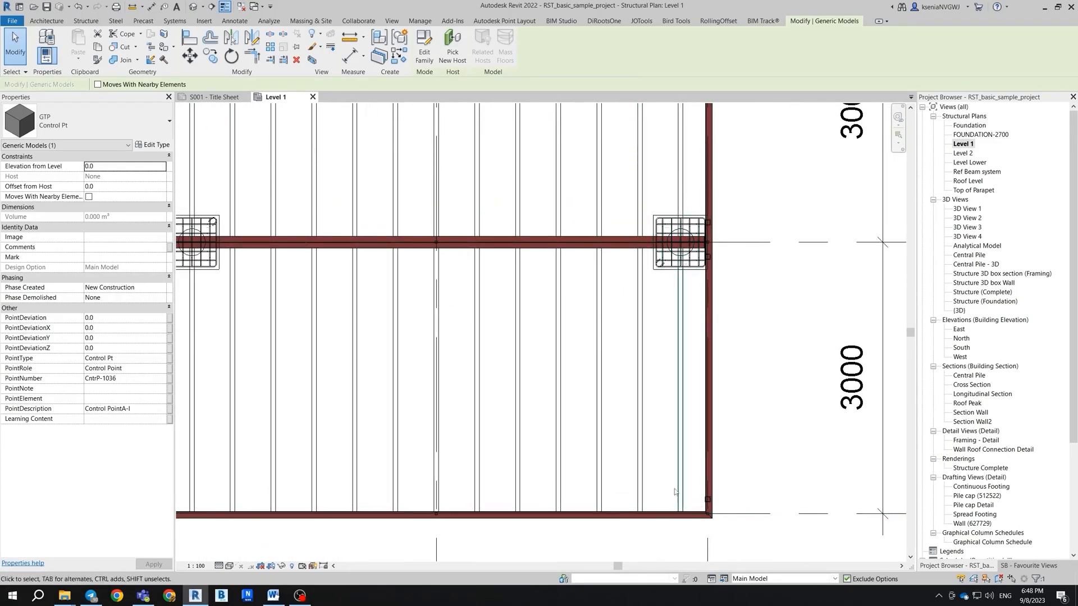
scroll(559, 440, down, 4)
scroll(533, 408, down, 5)
middle_drag(419, 247, 568, 389)
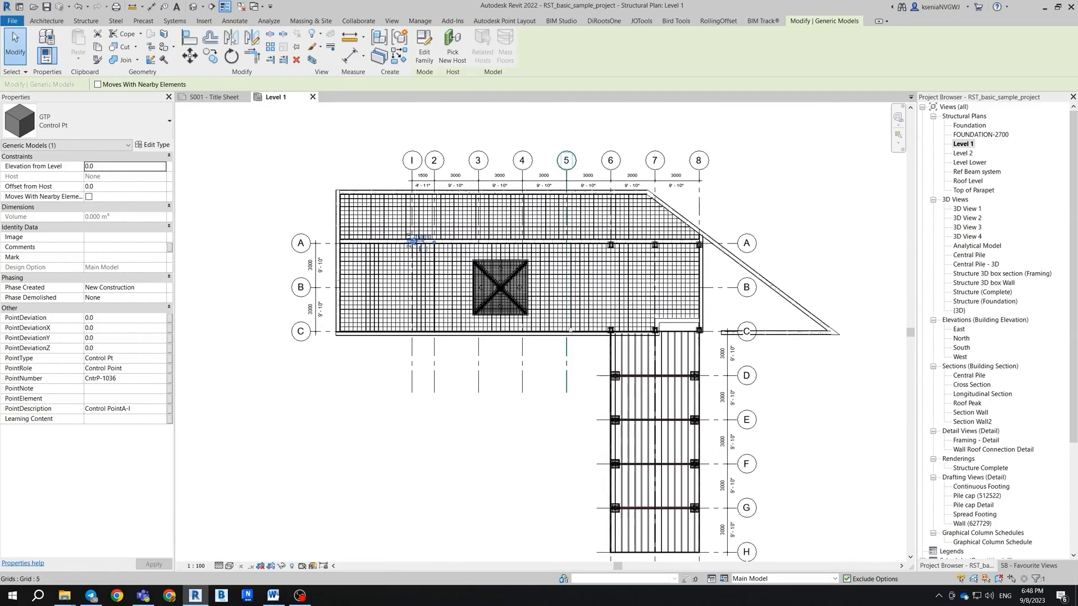
Step: Add regular tags to all control points in the current view
click(518, 22)
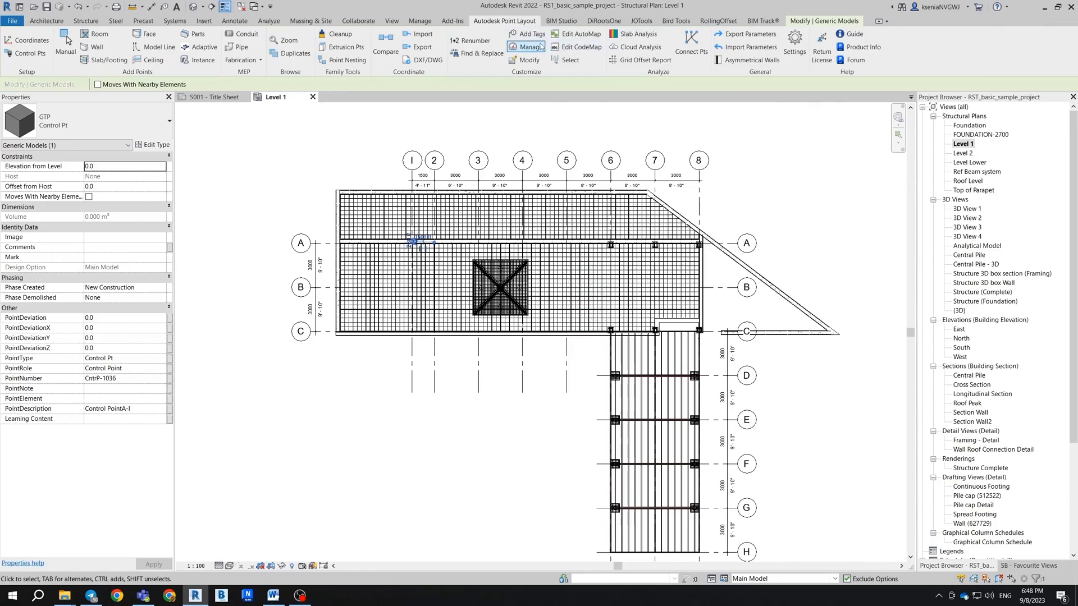
click(531, 34)
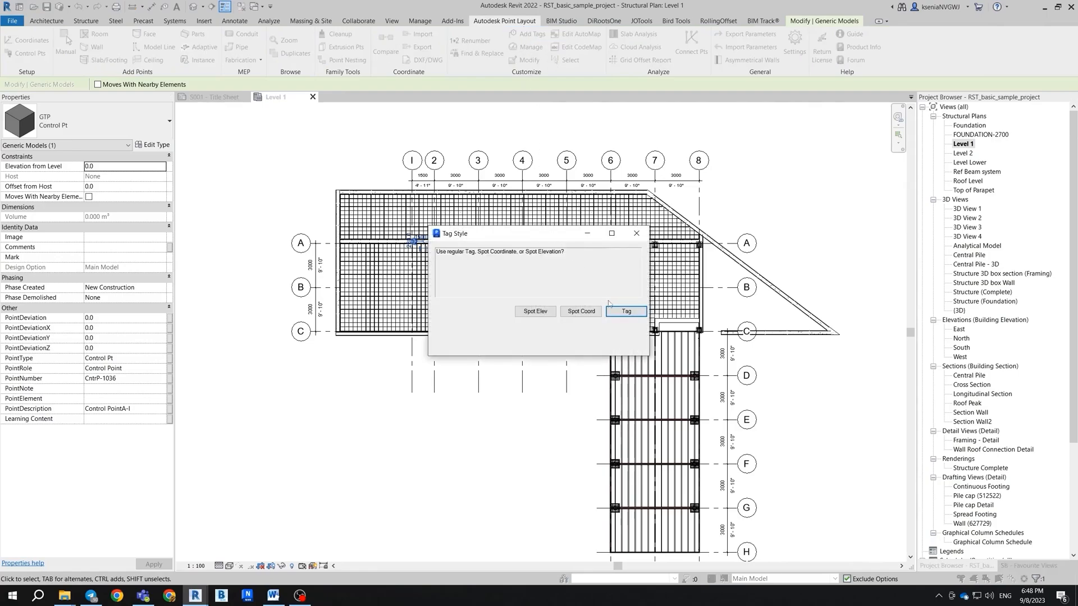
click(629, 313)
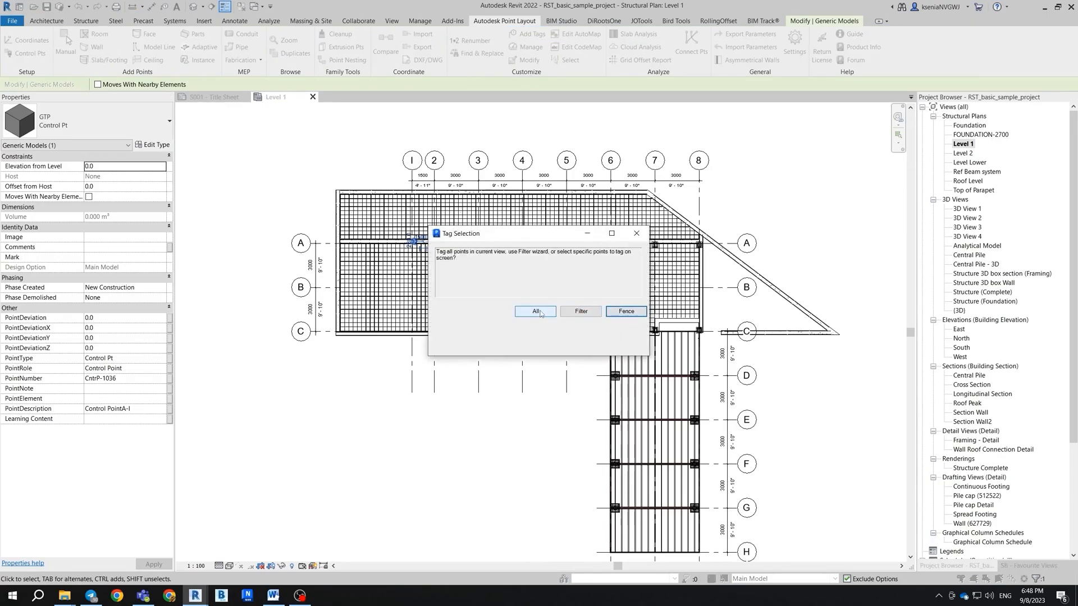
click(536, 312)
click(518, 317)
Step: Separate the overlapping tags on grid B by moving CntrP-1037 up and CntrP-1001 down
scroll(374, 222, up, 5)
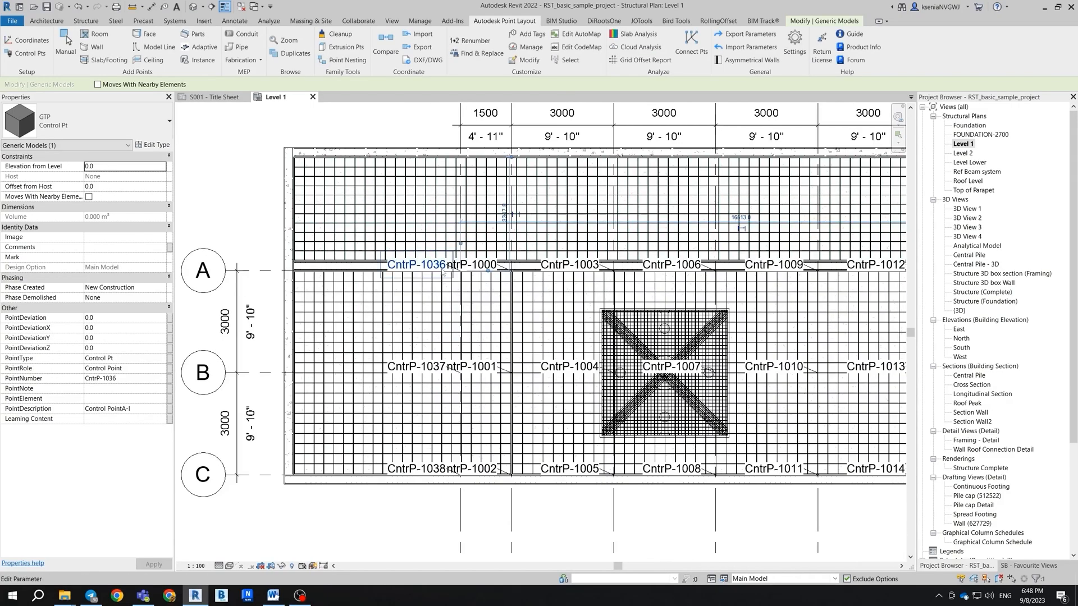
click(417, 374)
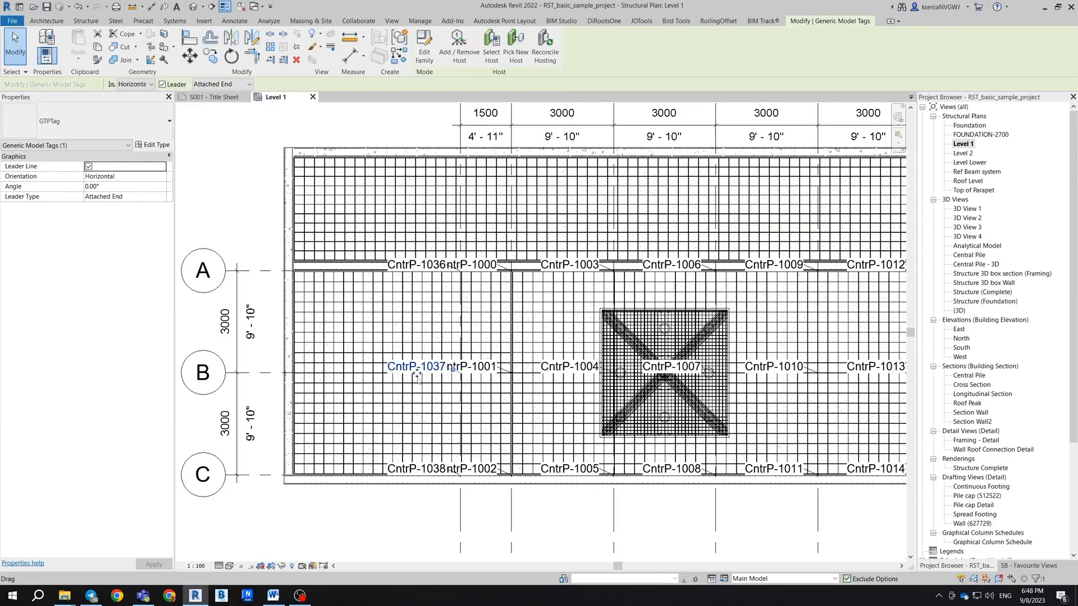
drag(417, 376, 417, 343)
click(471, 368)
drag(468, 375, 468, 402)
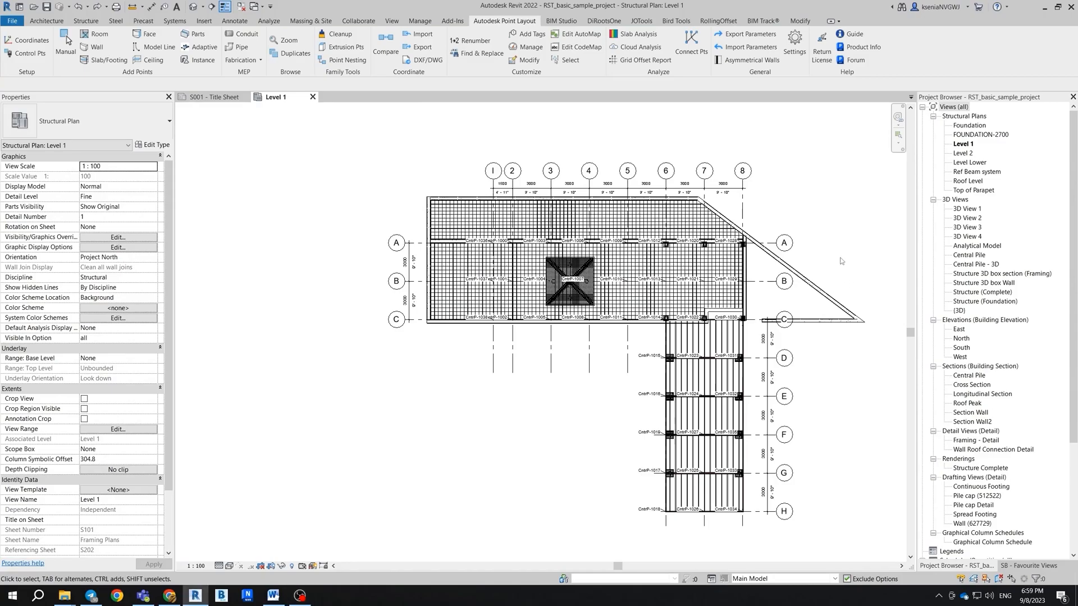
Step: Open the M_Pile Cap-600 Pile family of the pile cap beside CntrP-1015 for editing
scroll(670, 357, up, 10)
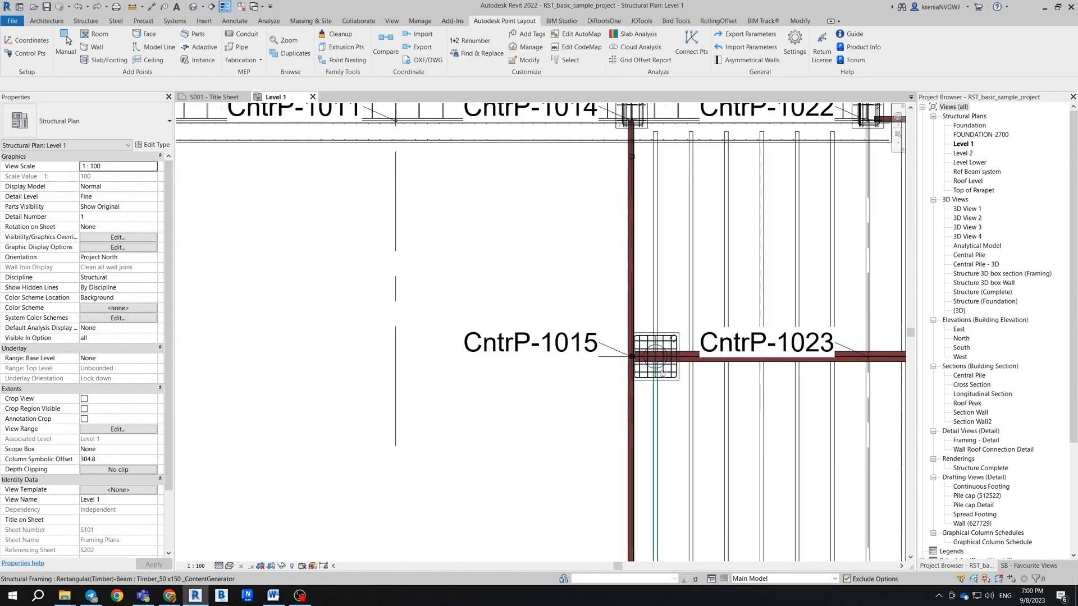
scroll(567, 326, up, 2)
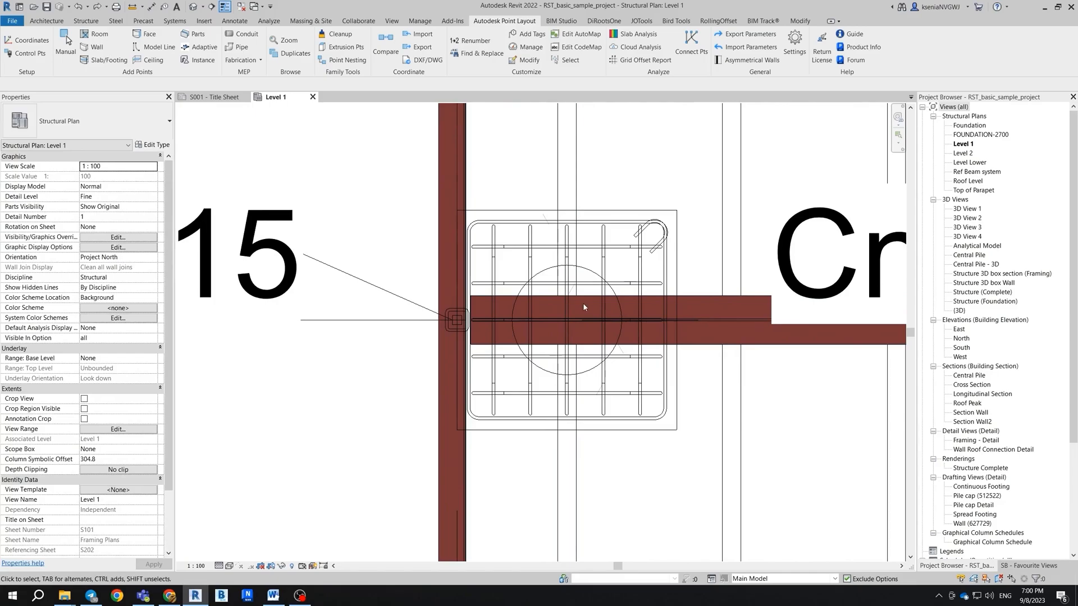
click(680, 402)
click(424, 48)
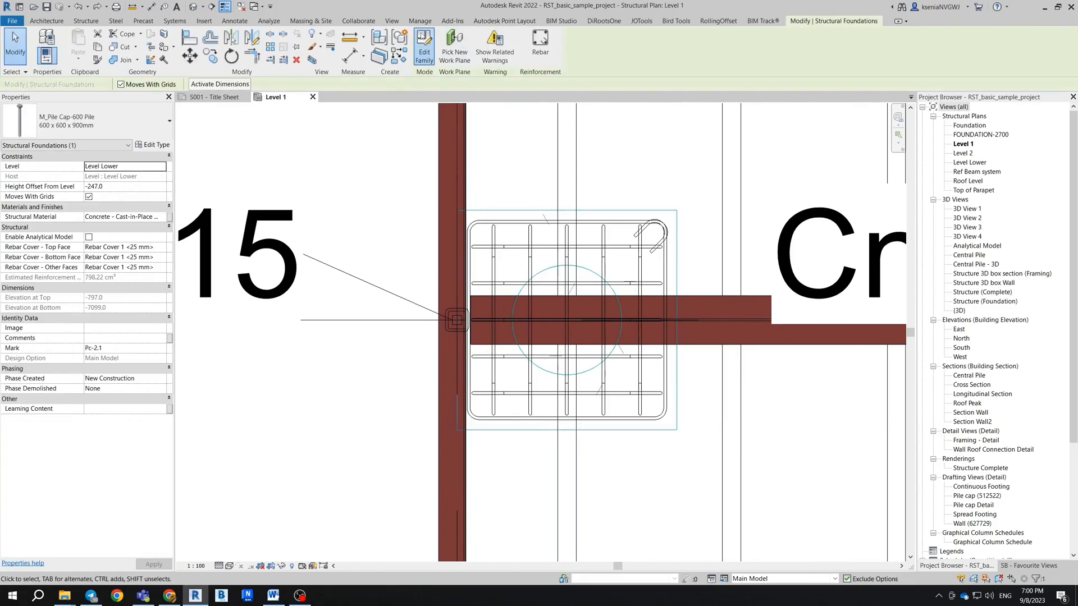
Step: Open the Ref. Level floor plan of the M_Pile Cap-600 Pile family
scroll(617, 193, up, 4)
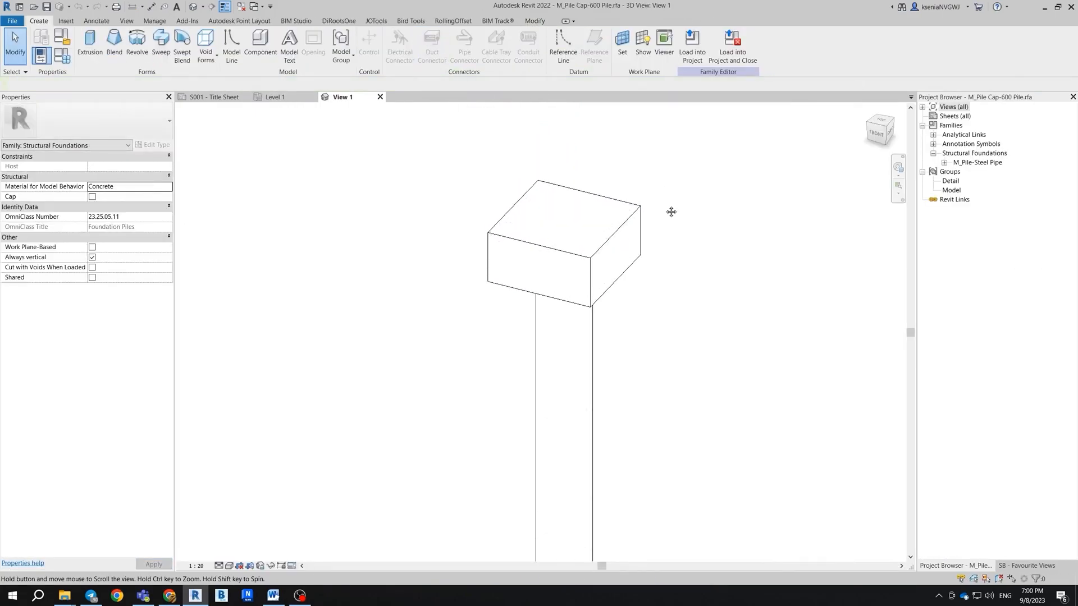
click(922, 107)
click(933, 116)
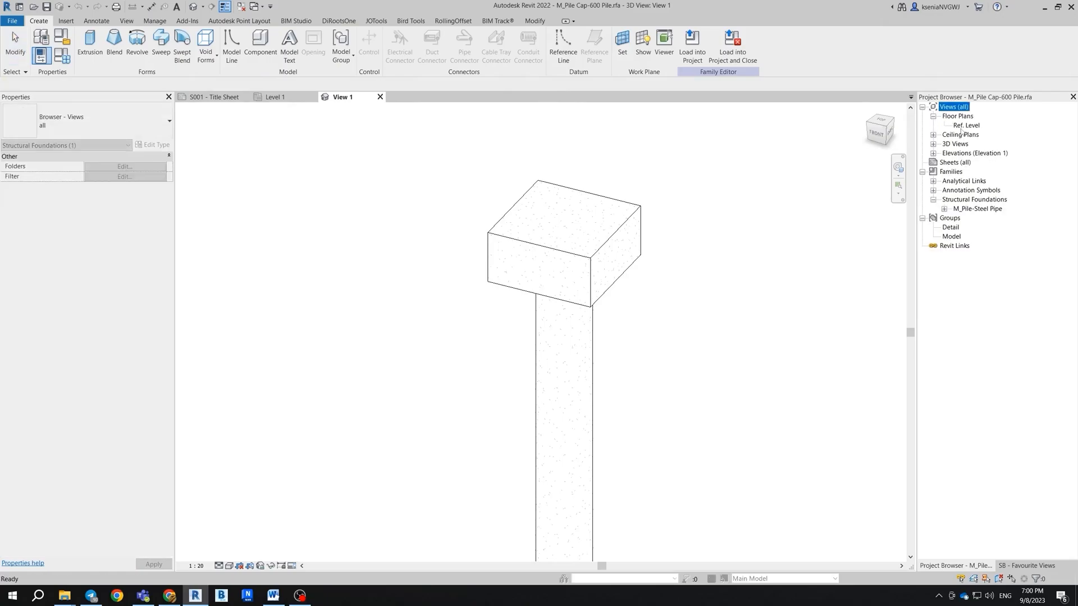
double_click(963, 126)
scroll(556, 344, up, 3)
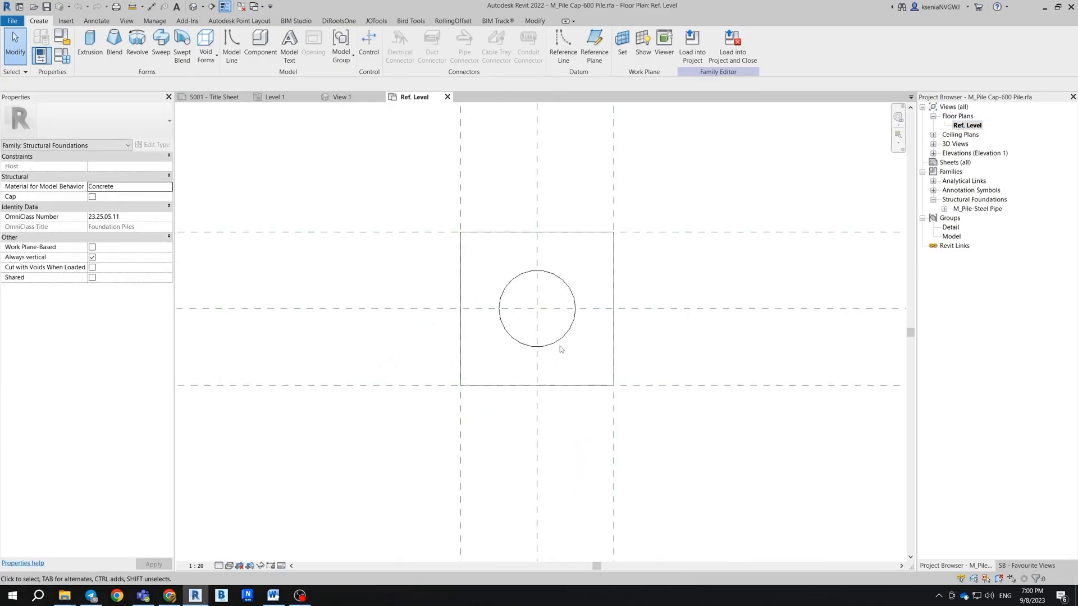
Step: Manually add a ColumnP layout point with prefix ColumnP- and role Control Point at the pile's centre, using workplane-based snapping
click(239, 21)
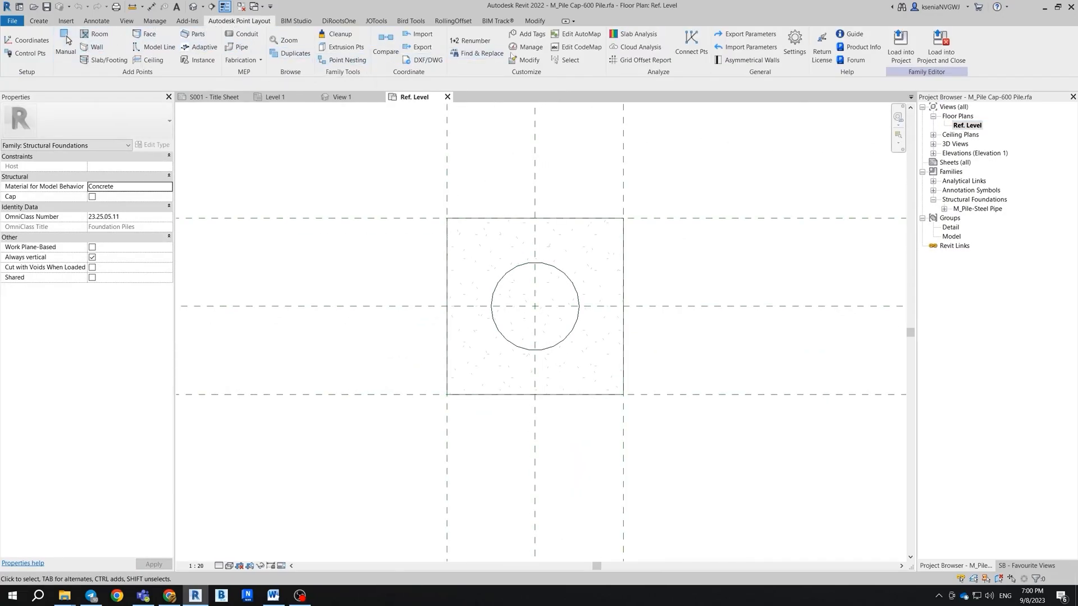
click(66, 44)
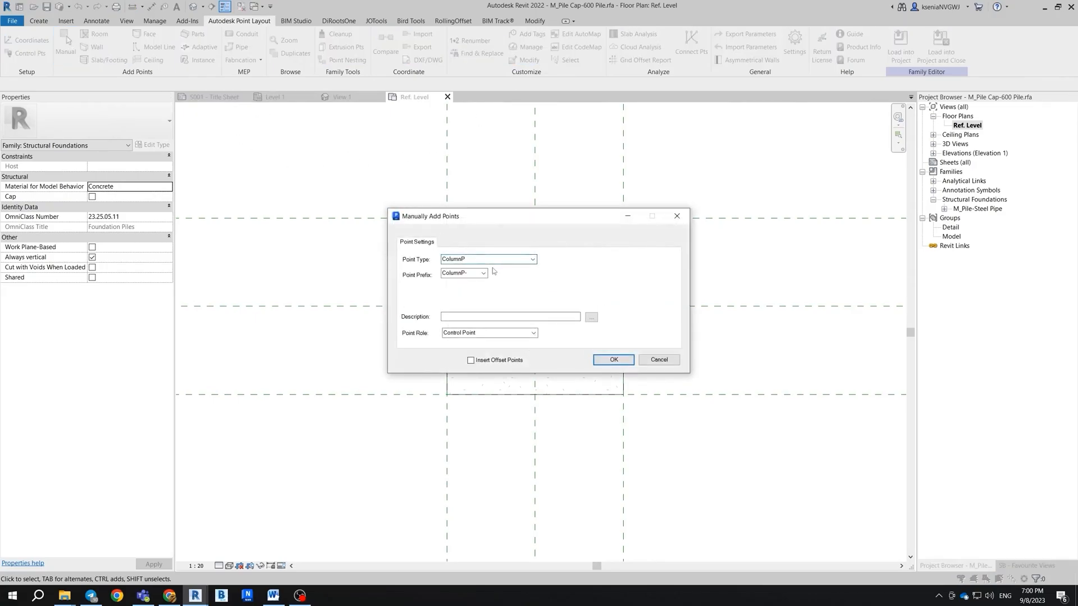
click(614, 360)
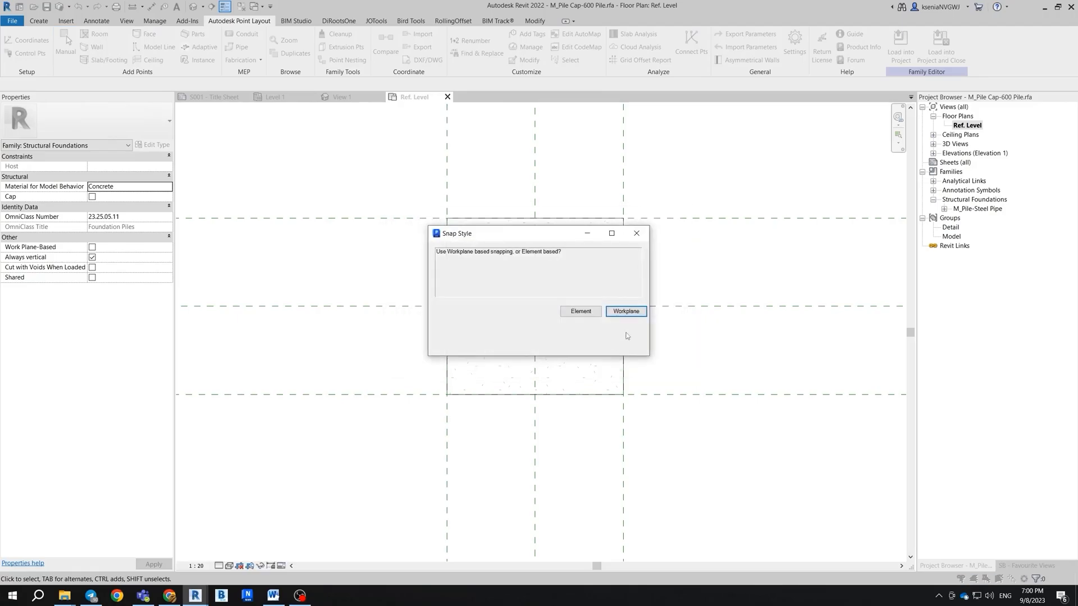
click(626, 311)
click(534, 302)
scroll(535, 295, up, 3)
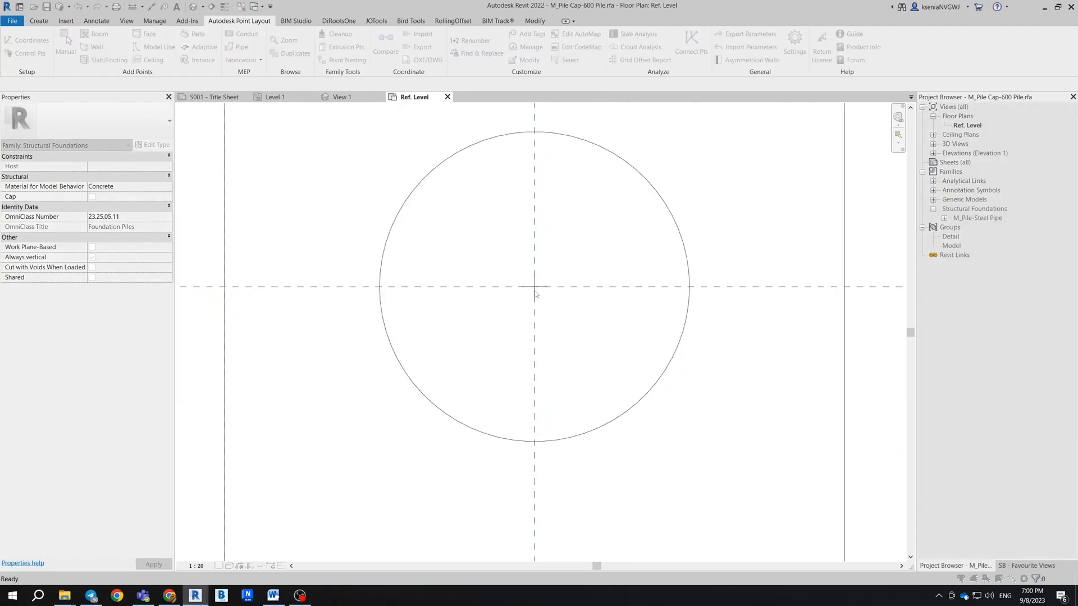
click(535, 293)
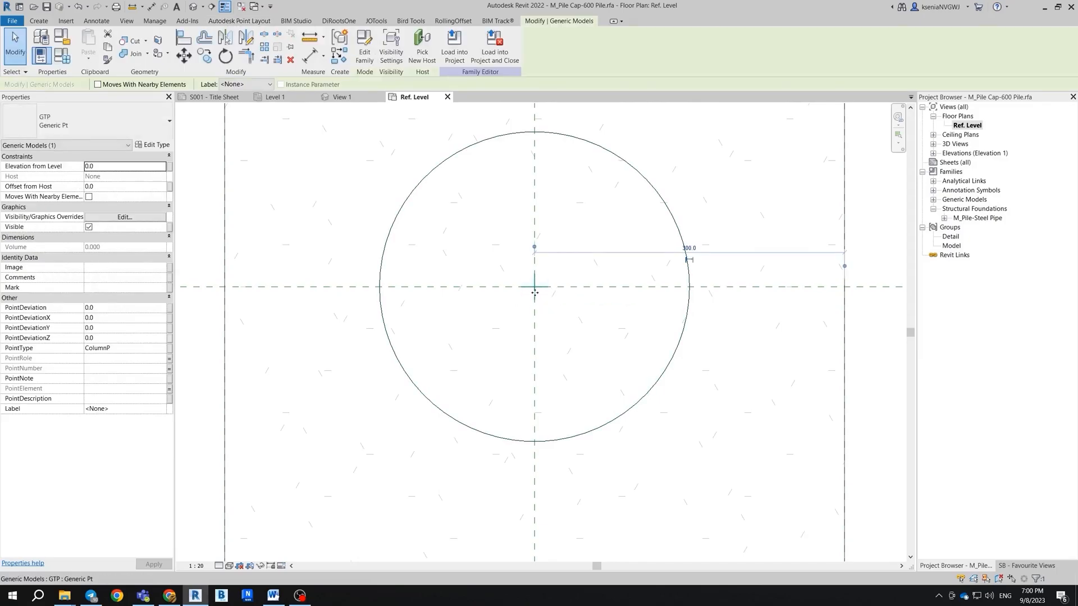
Step: Check the point in the family's 3D view, and load the family into the project without saving it, overwriting the existing version
click(341, 97)
scroll(558, 261, up, 2)
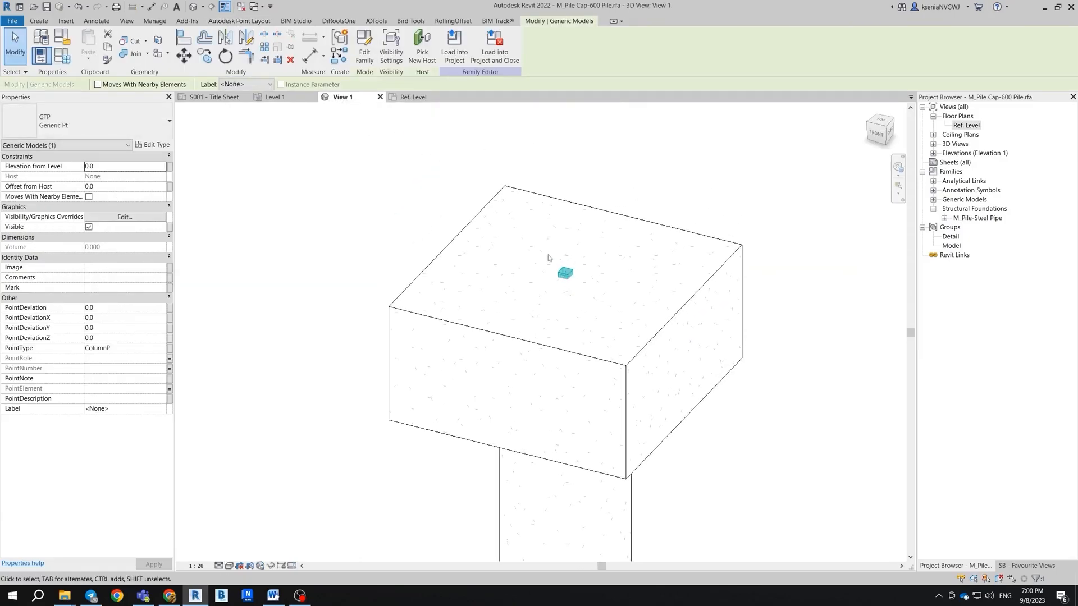
click(622, 188)
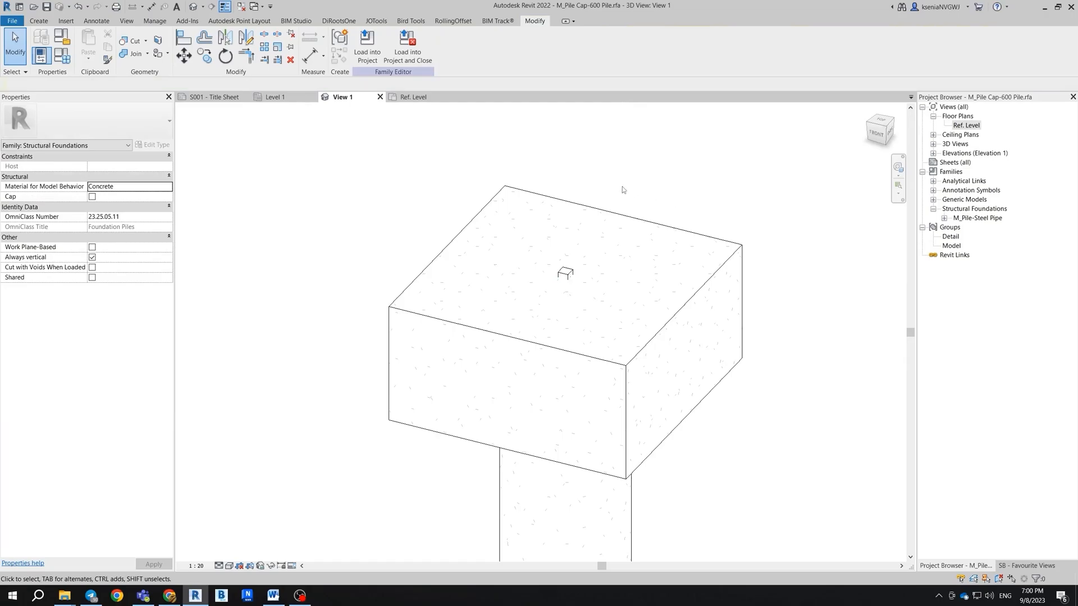
click(396, 60)
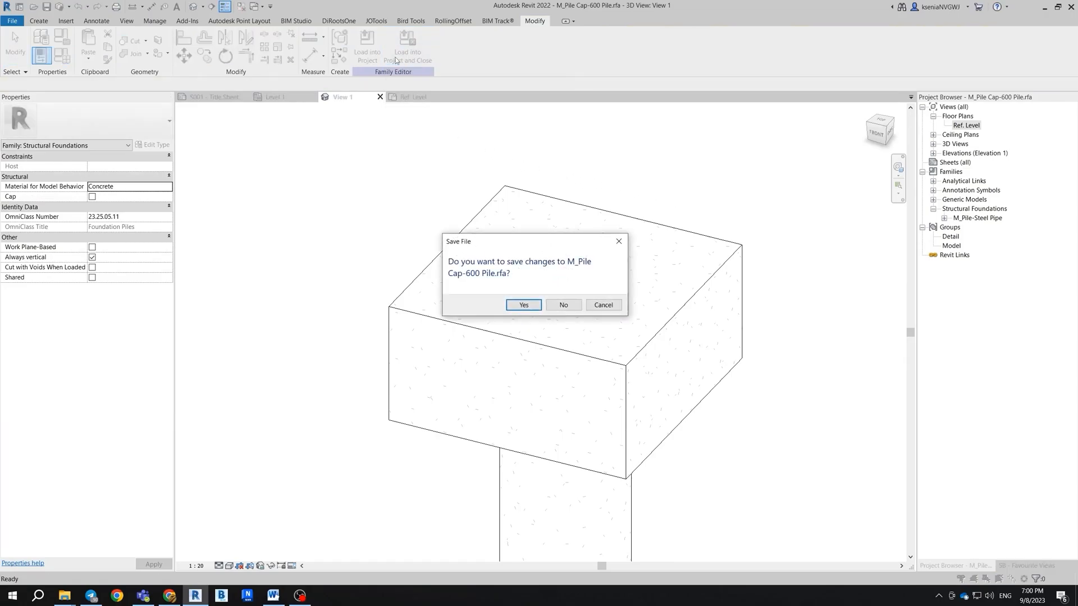
click(564, 305)
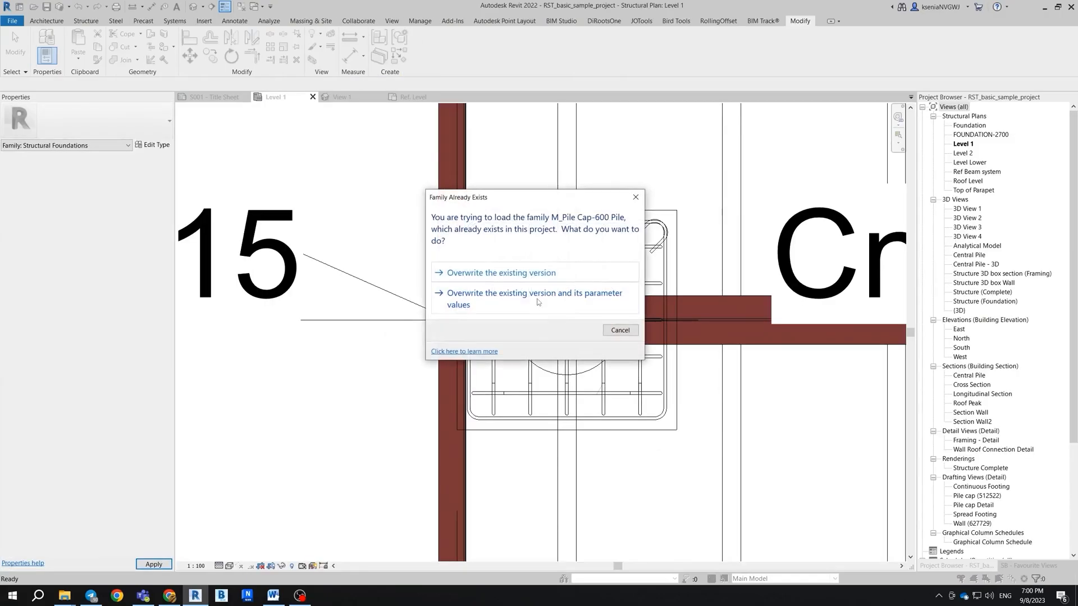
click(525, 273)
Step: Add regular tags to the pile cap points, choosing them with the filter wizard by the point prefix ColumnP-
scroll(565, 325, up, 5)
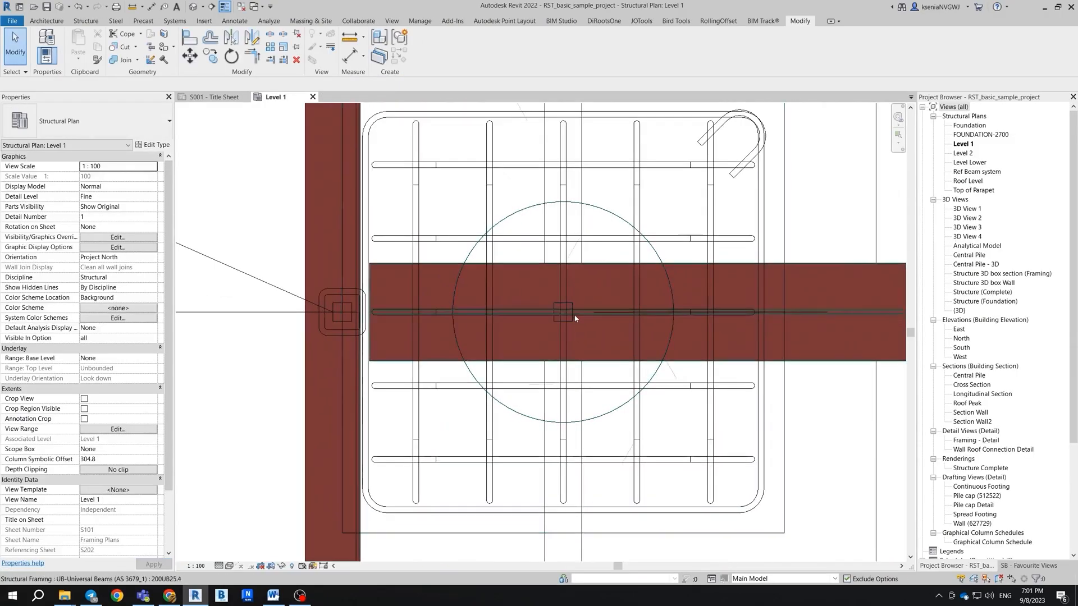
scroll(565, 329, down, 8)
scroll(662, 298, up, 6)
middle_drag(893, 331, 652, 331)
scroll(646, 306, down, 7)
scroll(651, 329, down, 3)
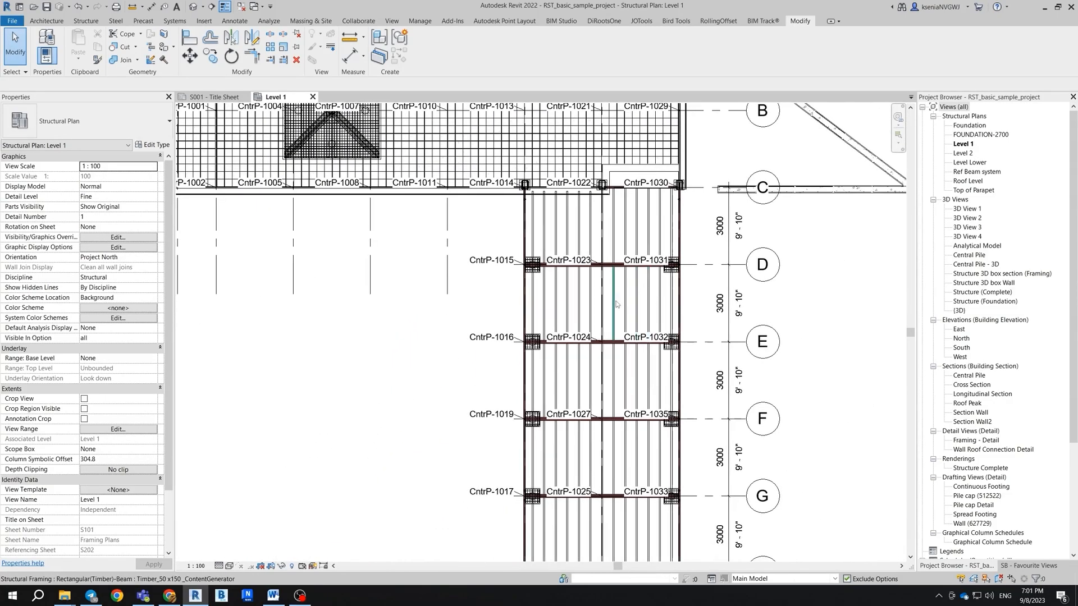
click(507, 21)
click(516, 35)
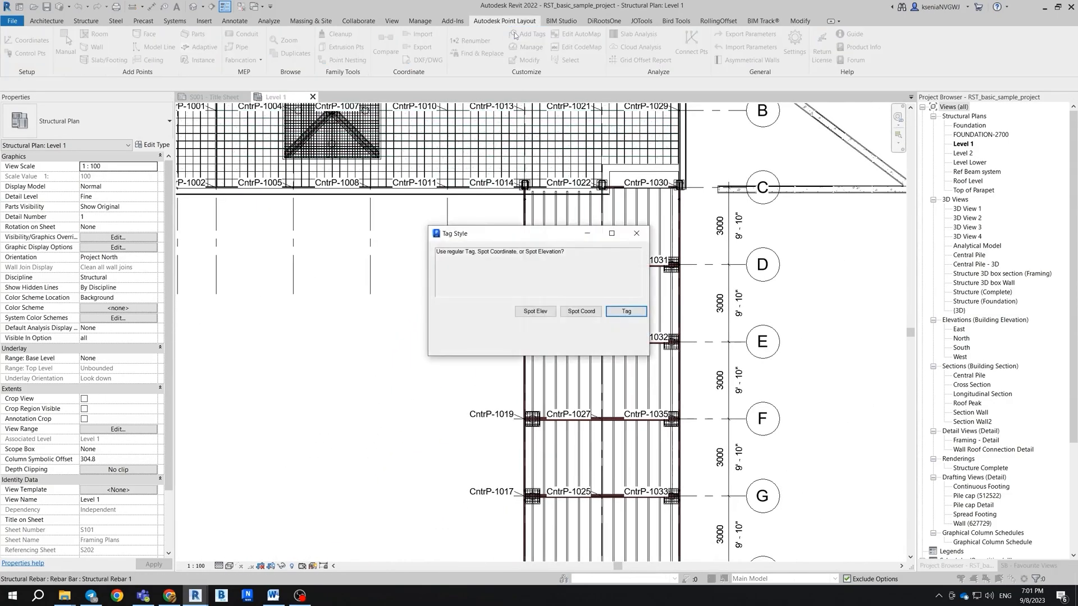
click(626, 311)
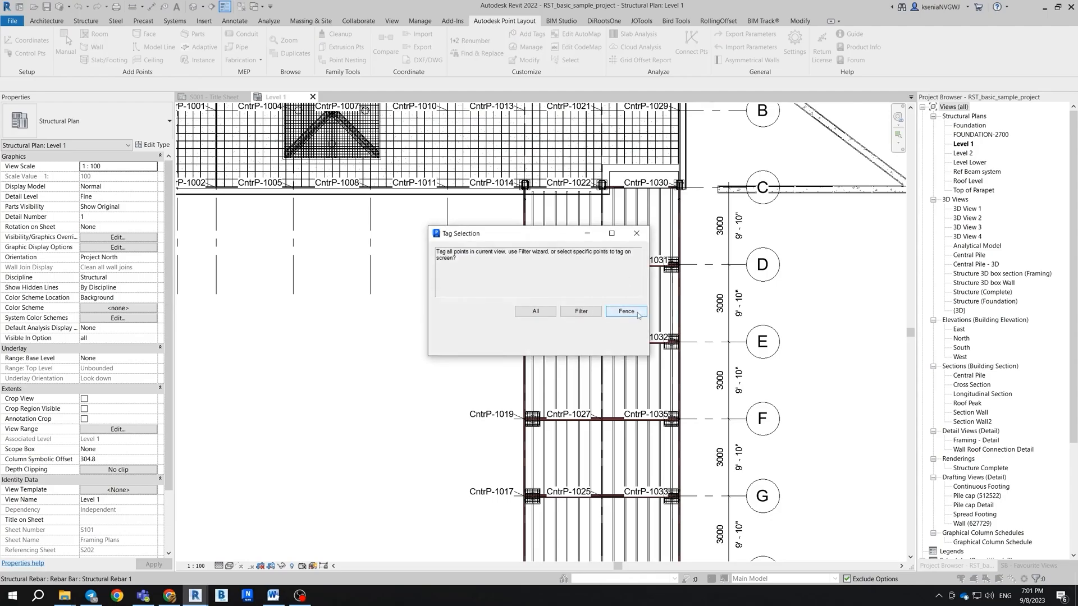
click(575, 313)
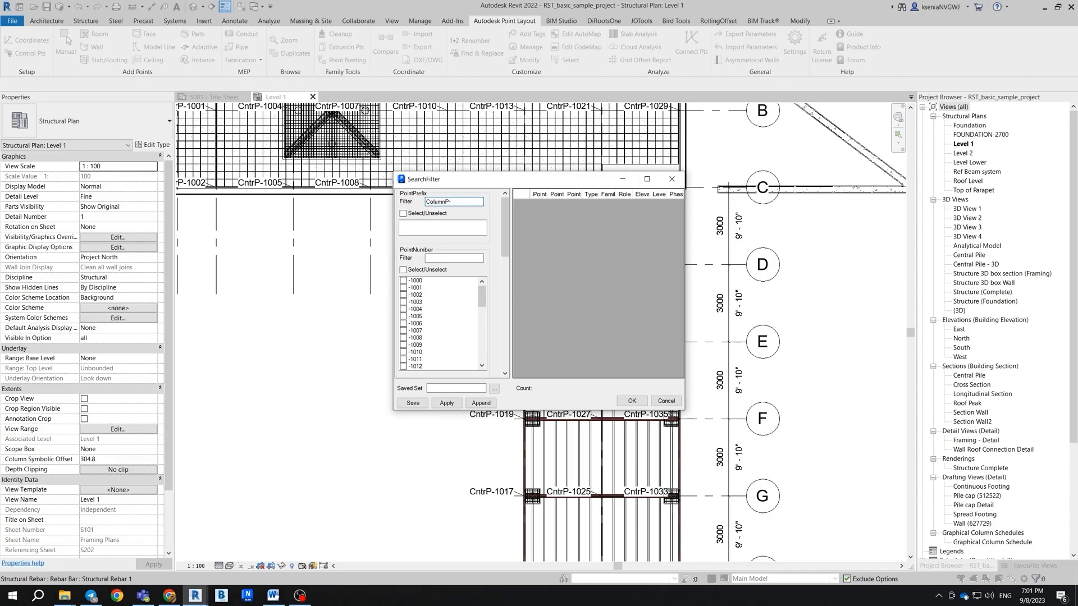
click(631, 400)
click(578, 330)
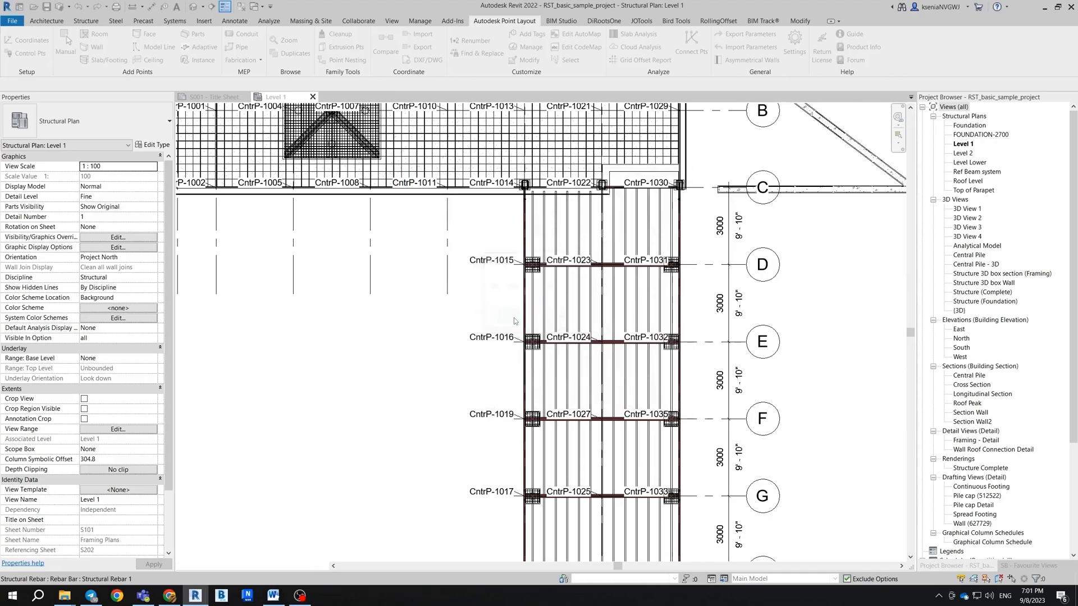
Step: Move tags 1005 and 1004 on grid D upward, clear of the CntrP-1023 and CntrP-1031 tags
scroll(561, 289, up, 4)
click(561, 287)
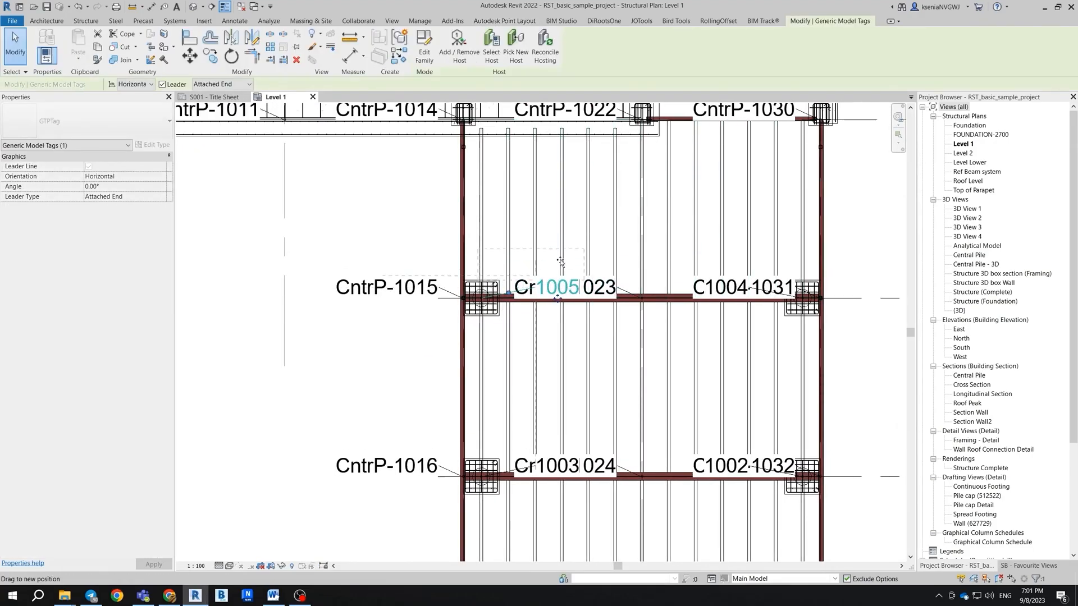
drag(561, 287, 556, 231)
click(727, 290)
drag(726, 296, 718, 238)
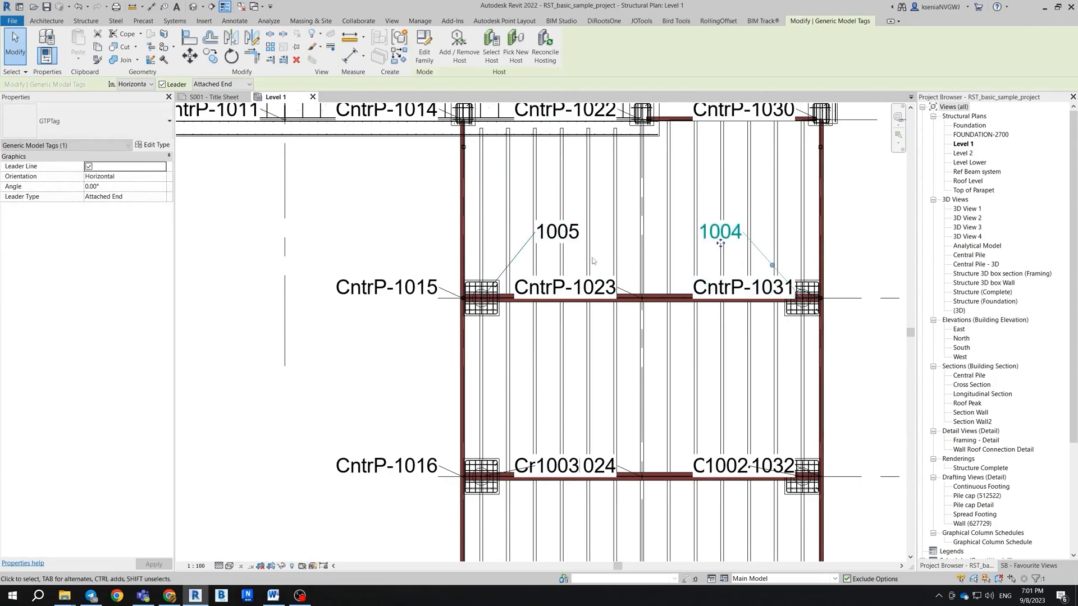
scroll(483, 296, up, 5)
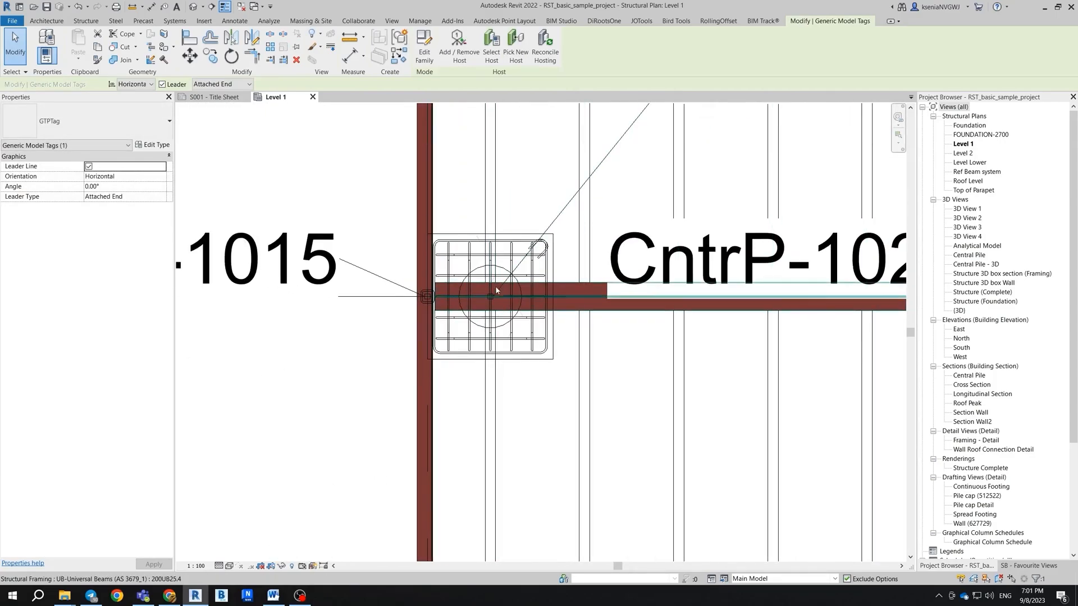
scroll(495, 285, down, 4)
scroll(612, 378, down, 6)
middle_drag(631, 404, 560, 272)
click(808, 354)
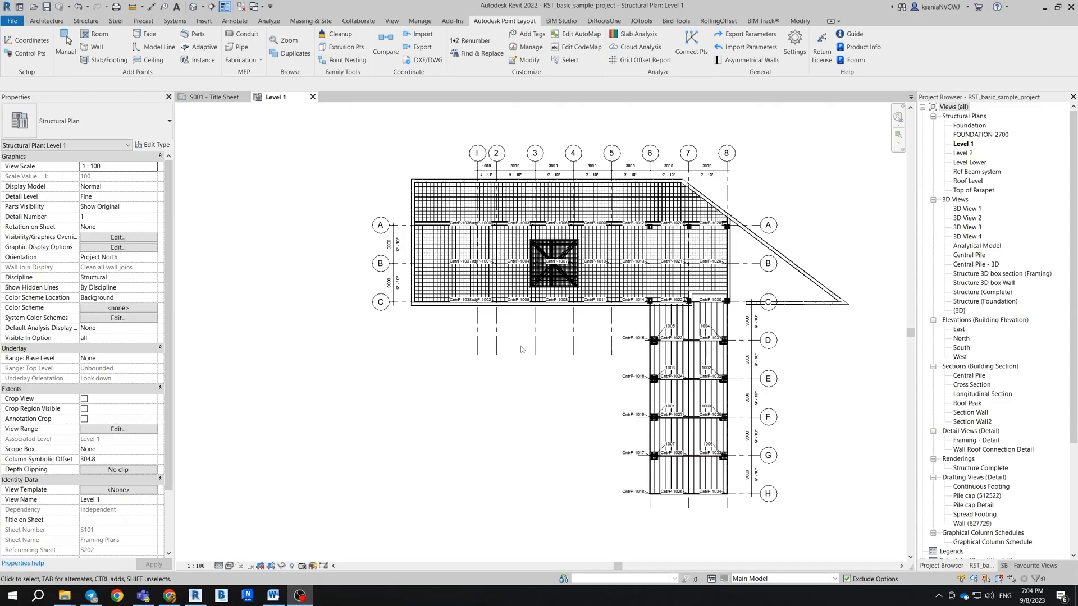
Step: Export the Level 1 view as a DXF file in feet, saved to the Desktop as Export
click(416, 61)
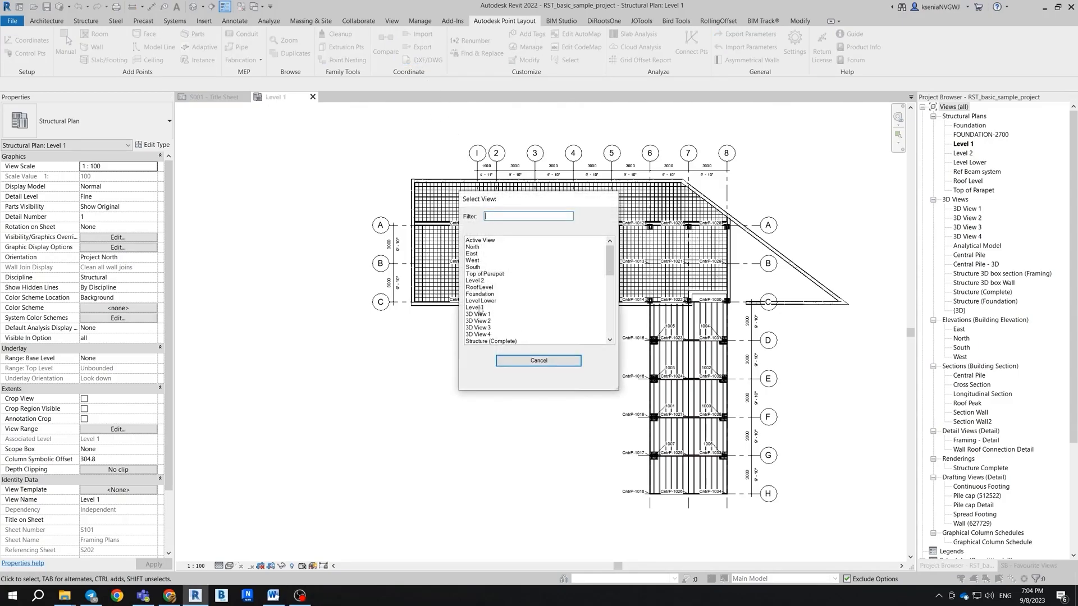
click(480, 308)
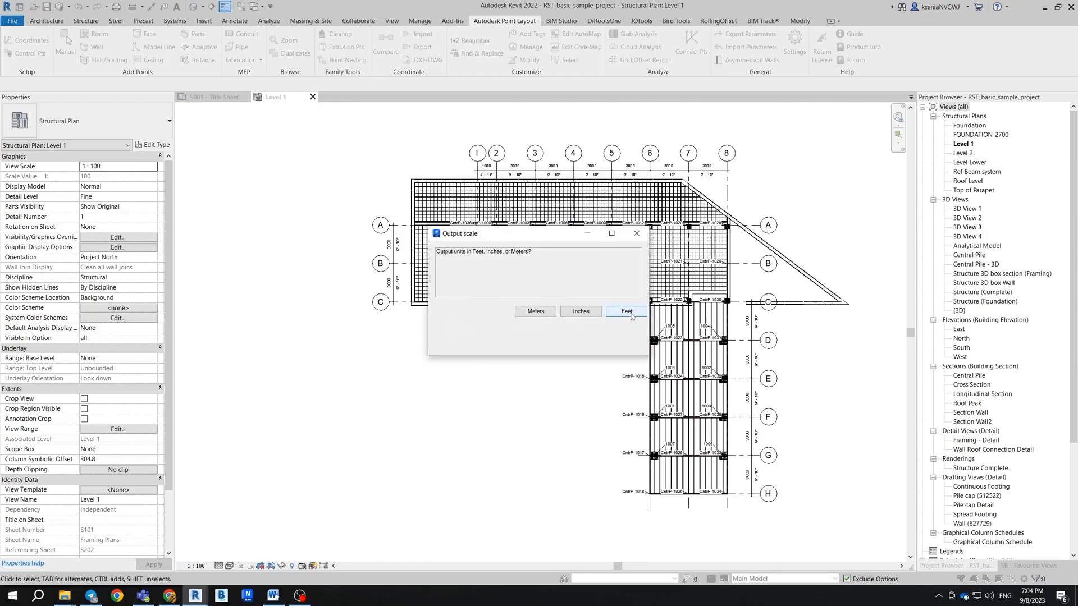
click(626, 312)
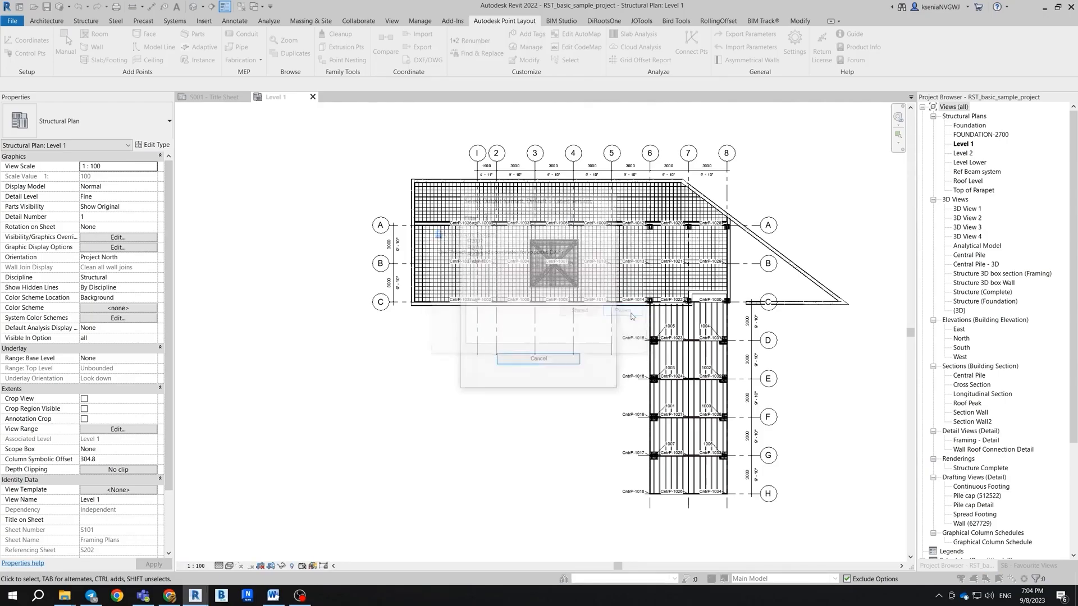
click(480, 262)
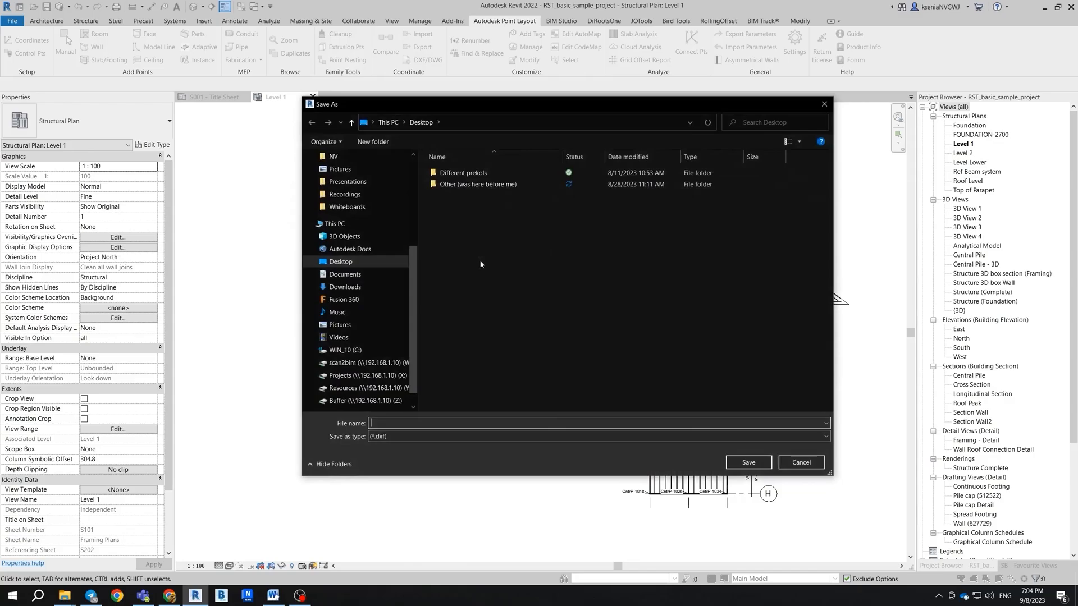
text(Export)
click(749, 462)
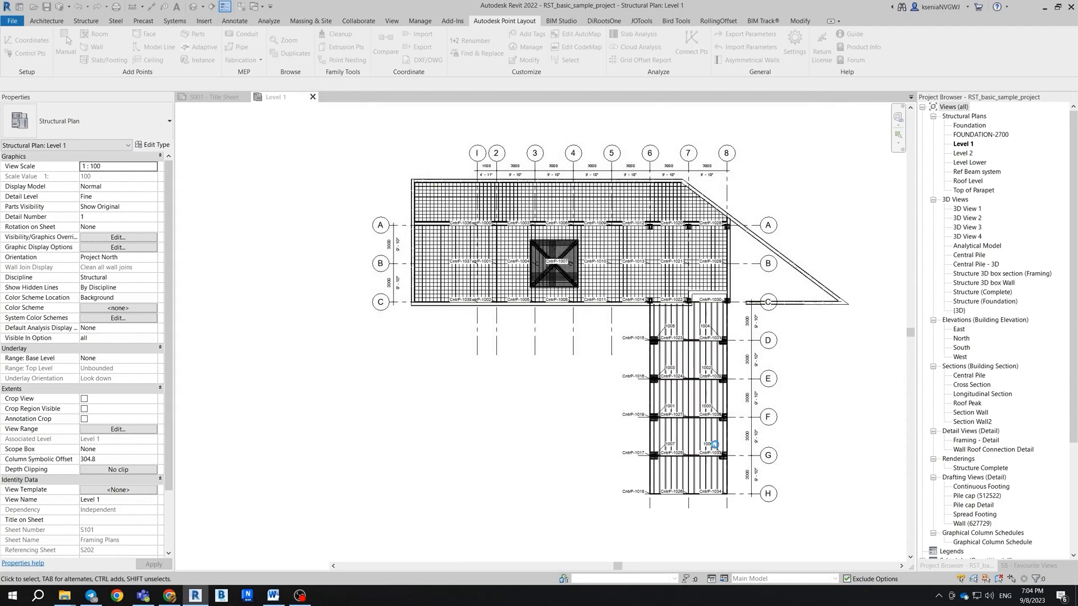